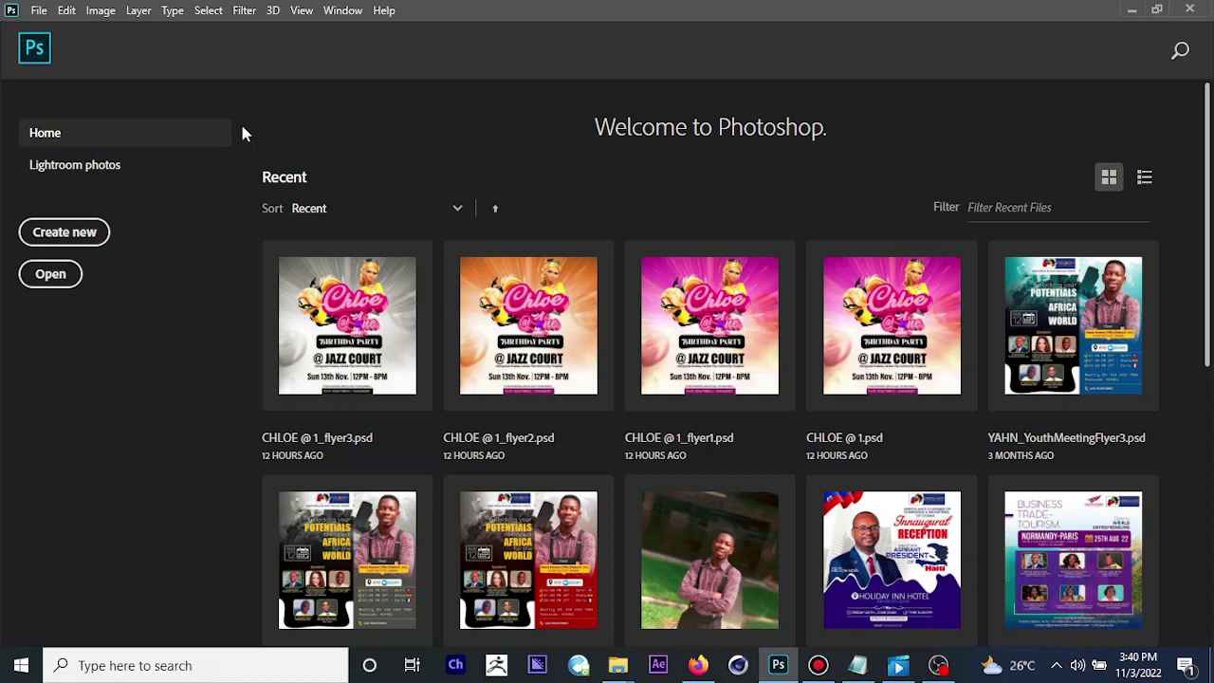
- Create a 36 by 12 inch RGB document at 72 pixels/inch, named "photoshop tutorials"
{"action": "left_click", "coordinate": [66, 232]}
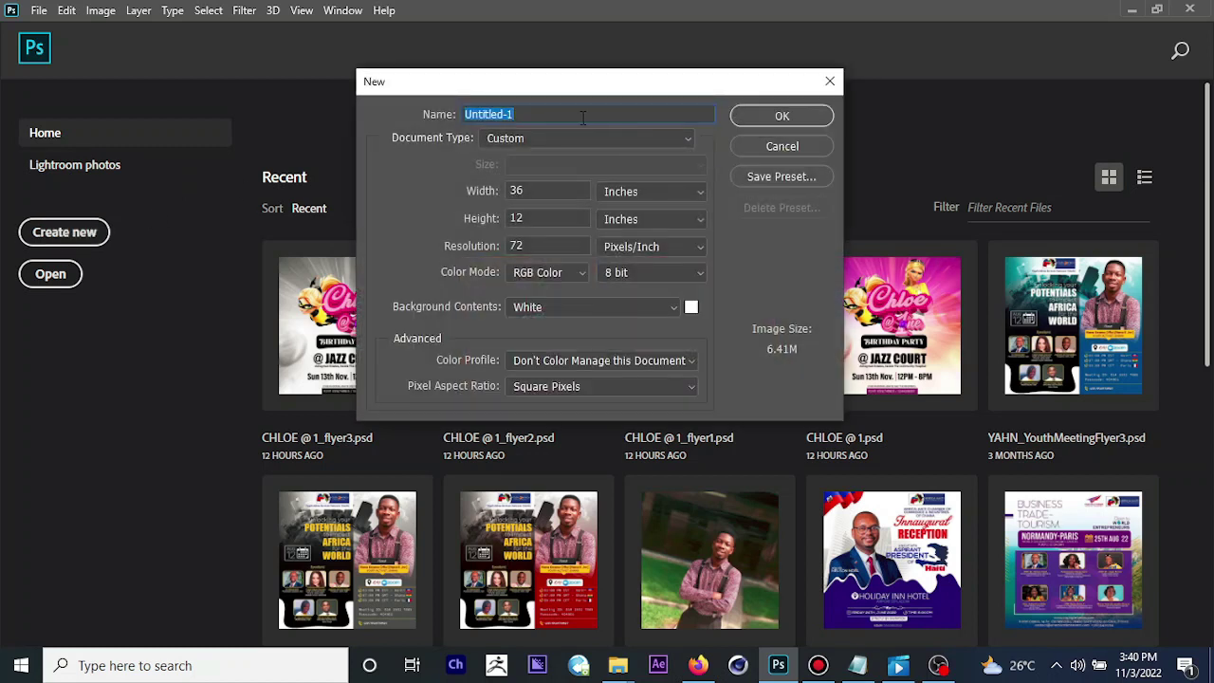
{"action": "type", "text": "Split"}
{"action": "key", "text": "ctrl+z"}
{"action": "type", "text": "photoshop tutorials"}
{"action": "left_click", "coordinate": [537, 194]}
{"action": "key", "text": "Tab"}
{"action": "left_click", "coordinate": [542, 193]}
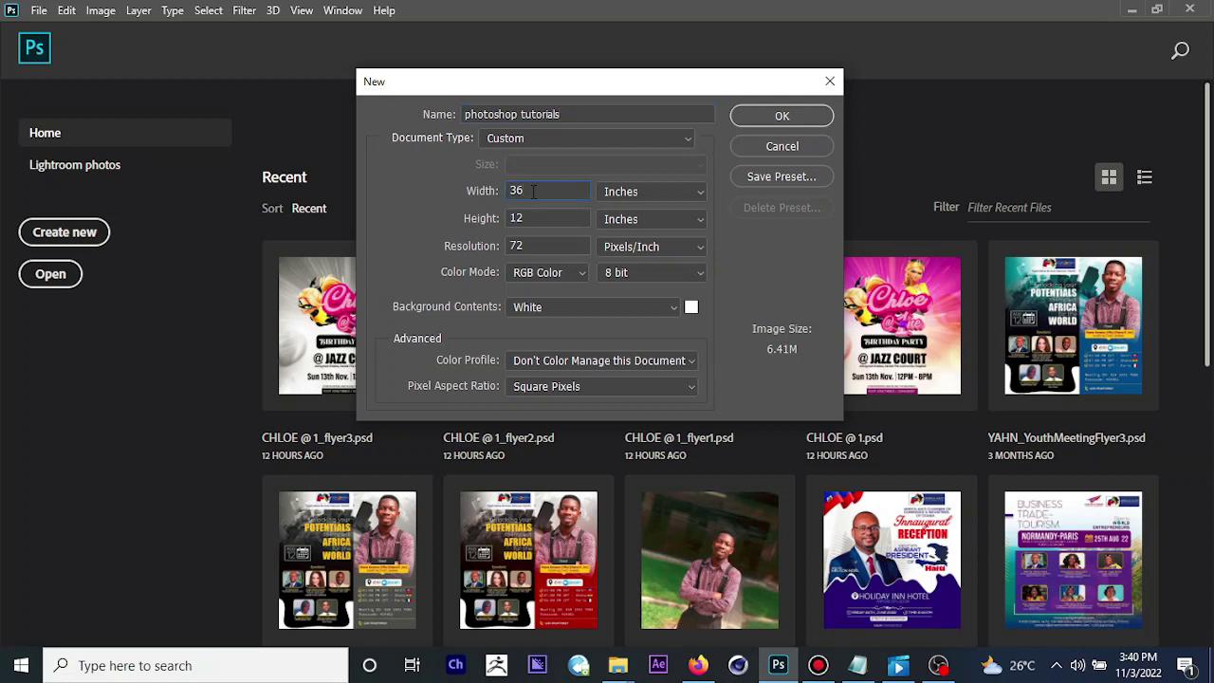
{"action": "key", "text": "Tab"}
{"action": "key", "text": "Tab"}
{"action": "left_click", "coordinate": [789, 117]}
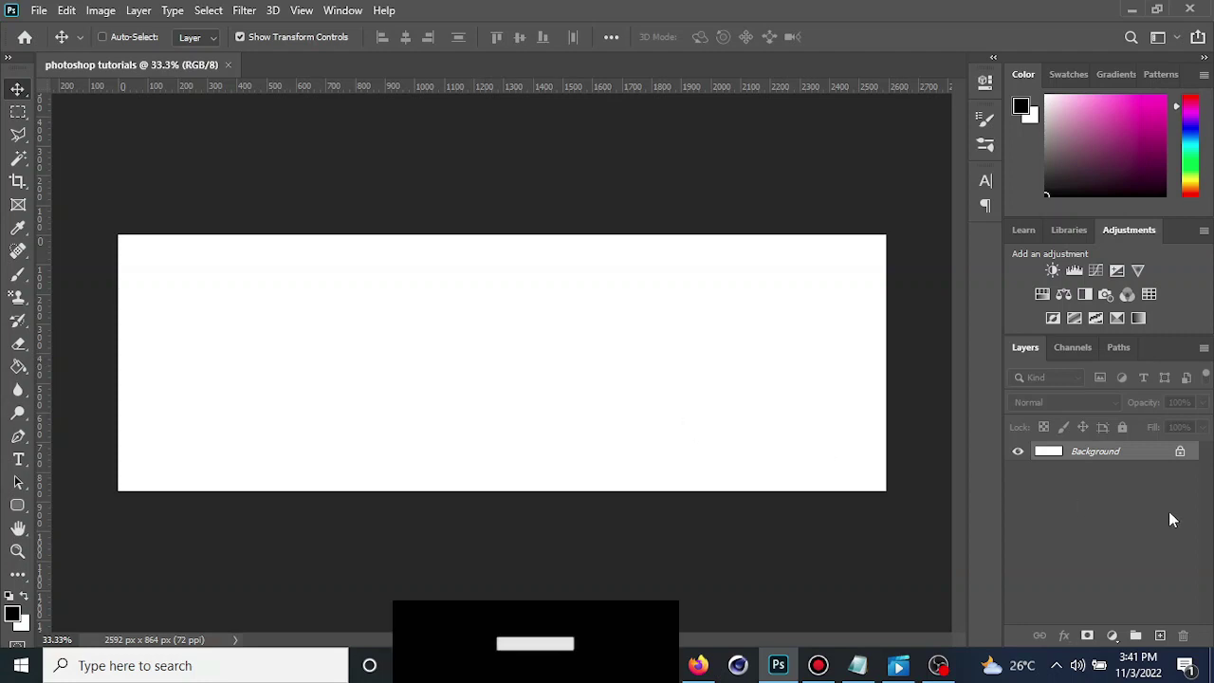
- Convert the locked Background into a regular layer and rename it "bg"
{"action": "double_click", "coordinate": [1106, 455]}
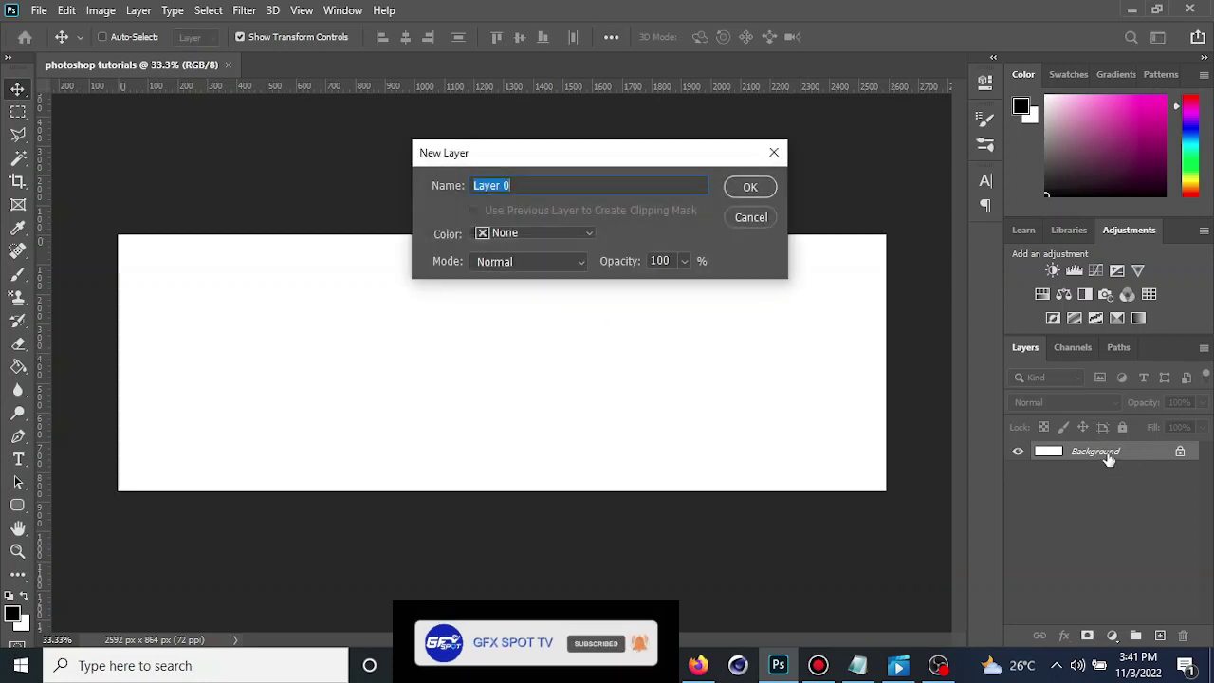
{"action": "left_click", "coordinate": [734, 186]}
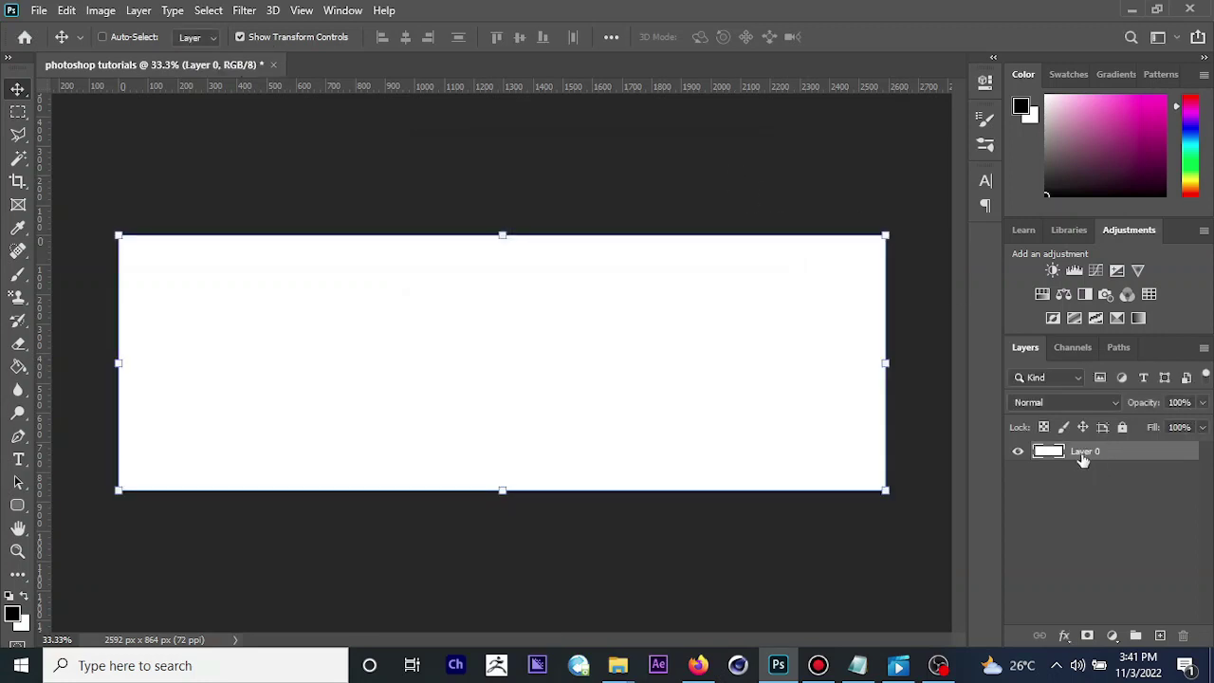
{"action": "double_click", "coordinate": [1089, 452]}
{"action": "type", "text": "bg"}
{"action": "key", "text": "Return"}
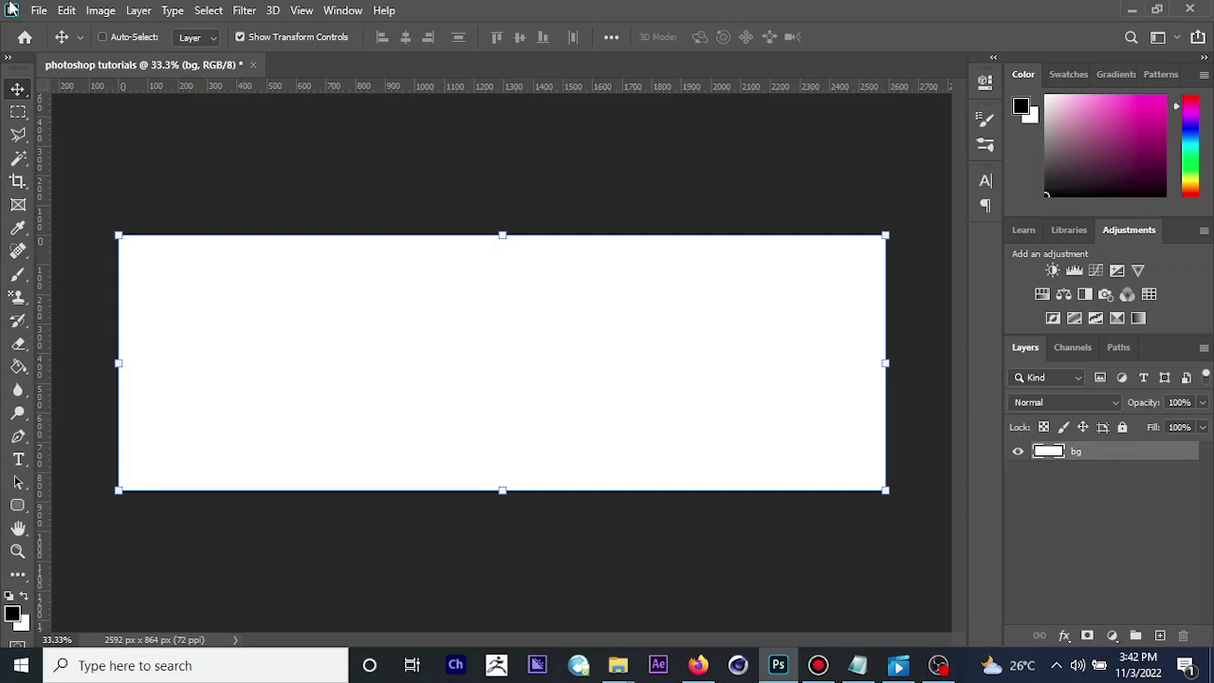
- Place the CHLOE @ 1_flyer1 image as an embedded object at the centre of the canvas
{"action": "left_click", "coordinate": [38, 11]}
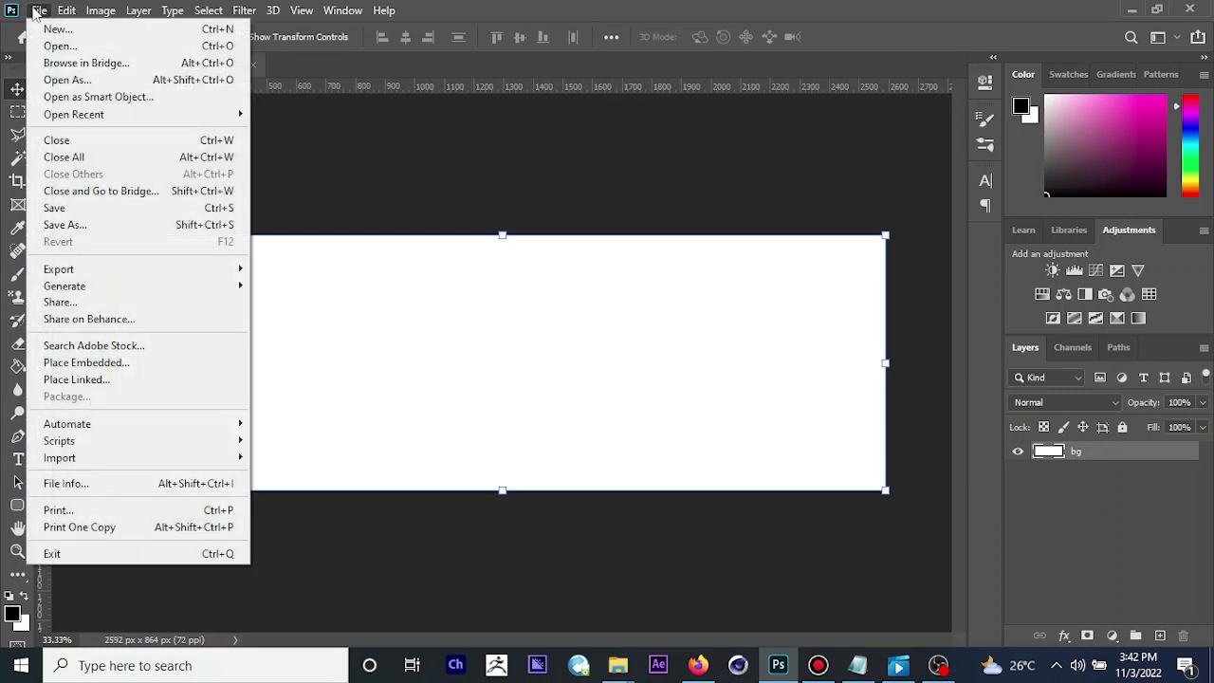
{"action": "left_click", "coordinate": [119, 364]}
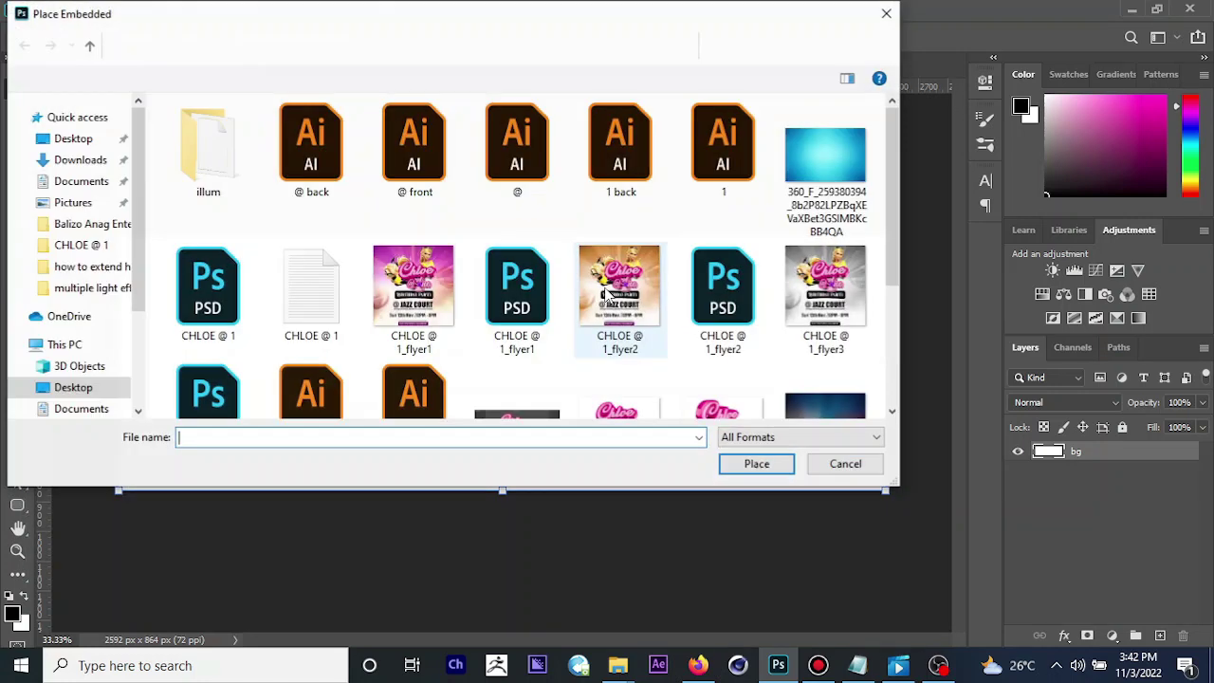
{"action": "left_click", "coordinate": [398, 306]}
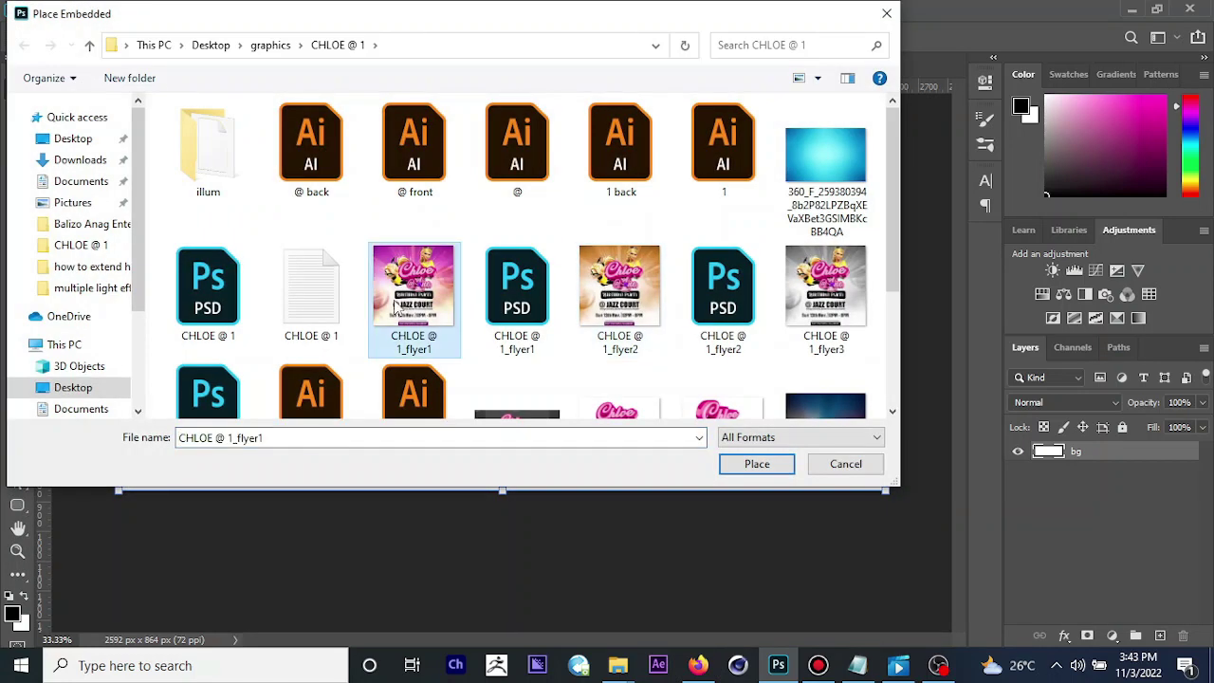
{"action": "left_click", "coordinate": [757, 464]}
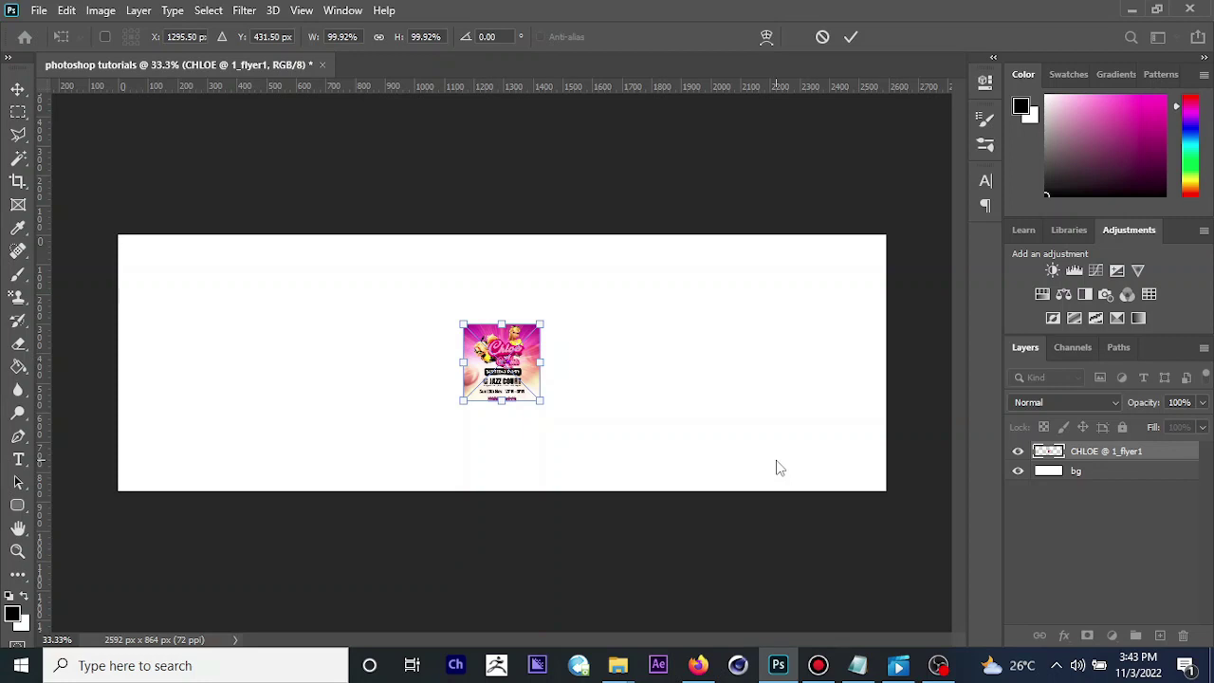
{"action": "key", "text": "Return"}
- Examine the placed flyer up close at 200% and return to the full canvas view at 33.3%
{"action": "key", "text": "ctrl+plus"}
{"action": "key", "text": "ctrl+plus"}
{"action": "key", "text": "ctrl+plus"}
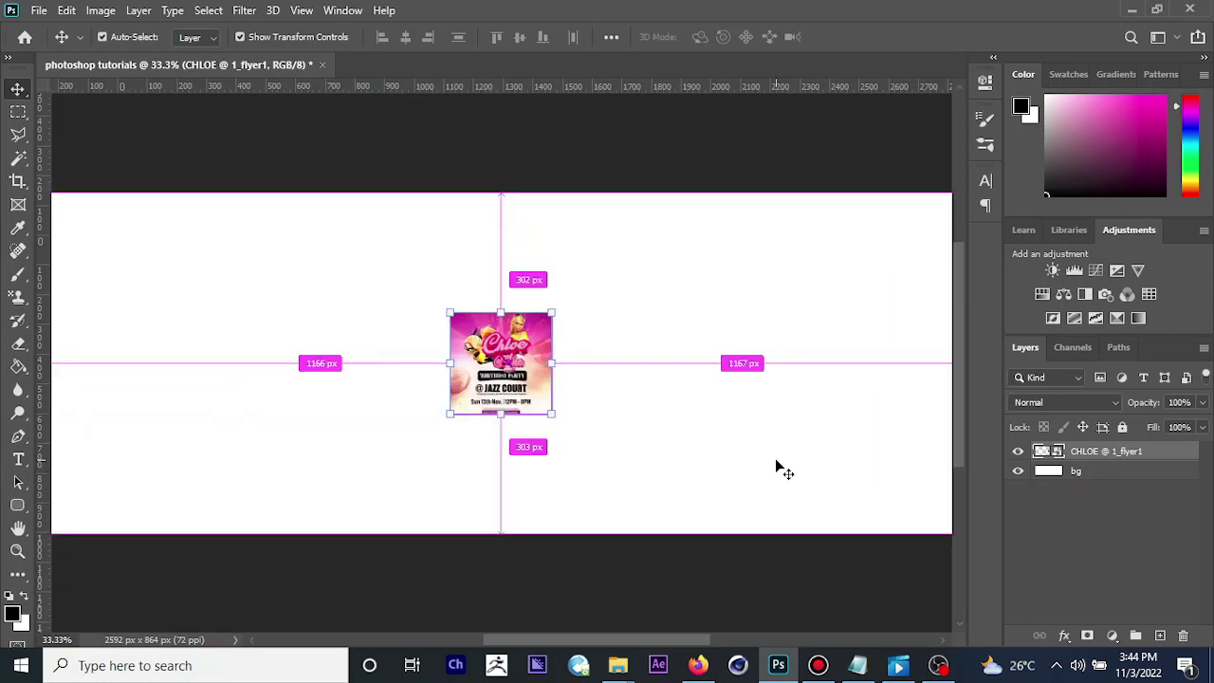
{"action": "key", "text": "ctrl+plus"}
{"action": "key", "text": "ctrl+plus"}
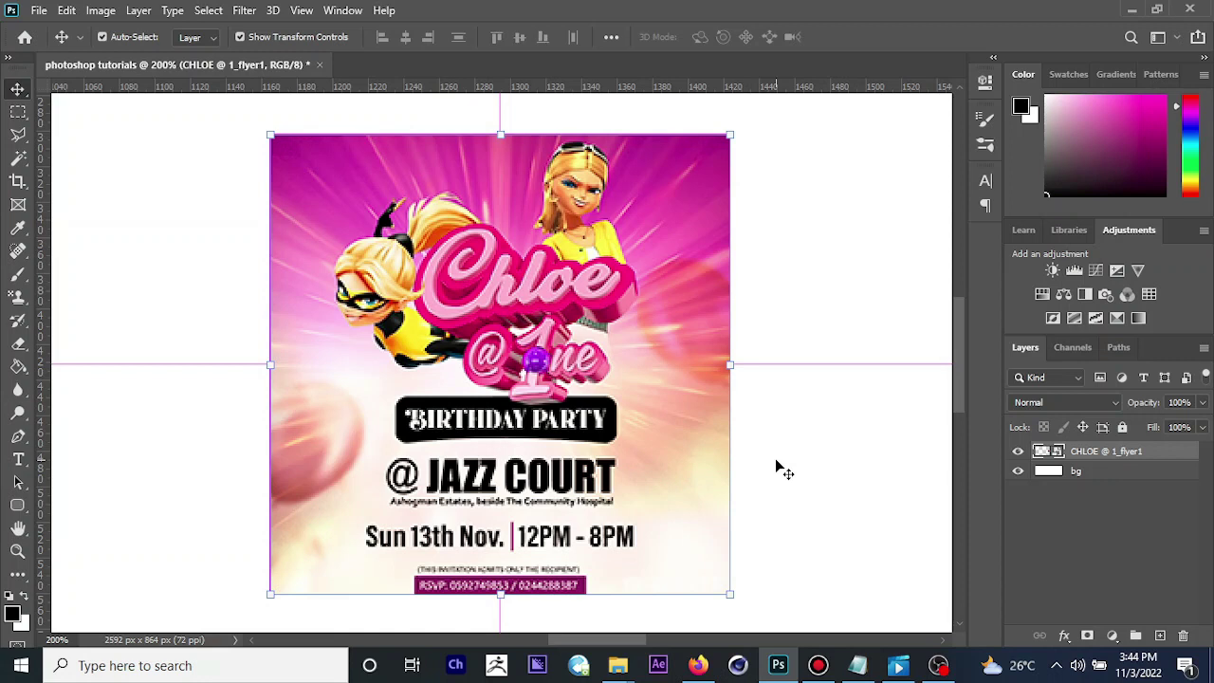
{"action": "key", "text": "ctrl+minus"}
{"action": "key", "text": "ctrl+minus"}
{"action": "key", "text": "ctrl+minus"}
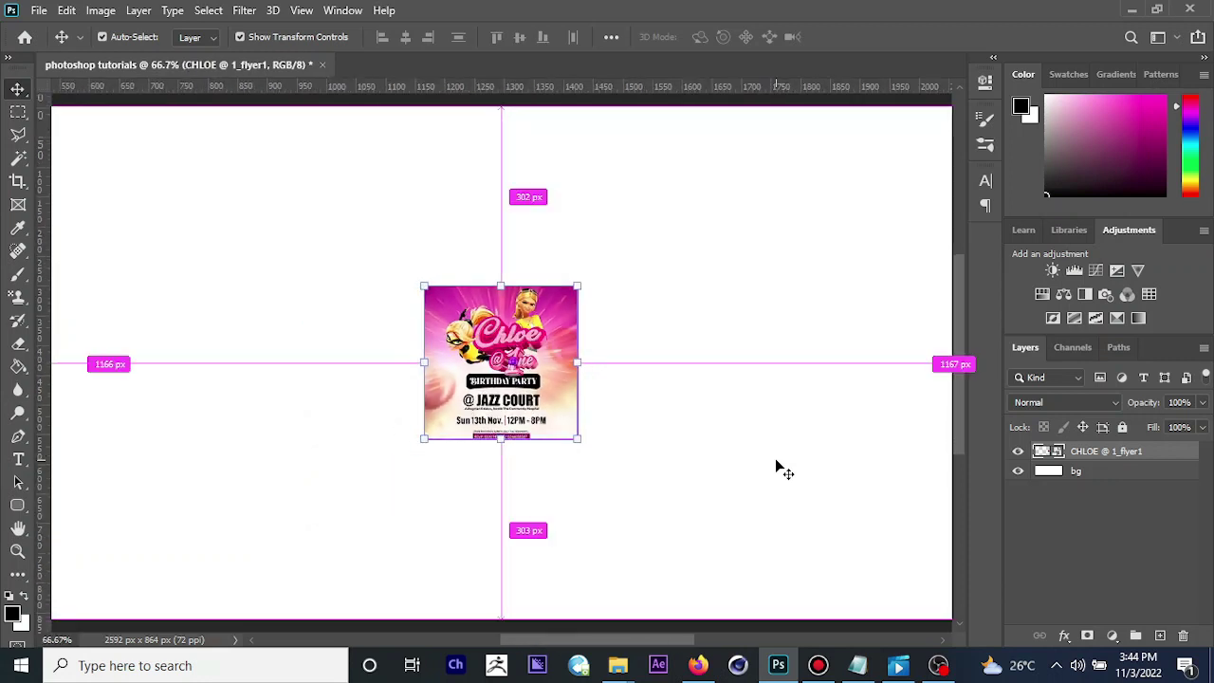
{"action": "key", "text": "ctrl+minus"}
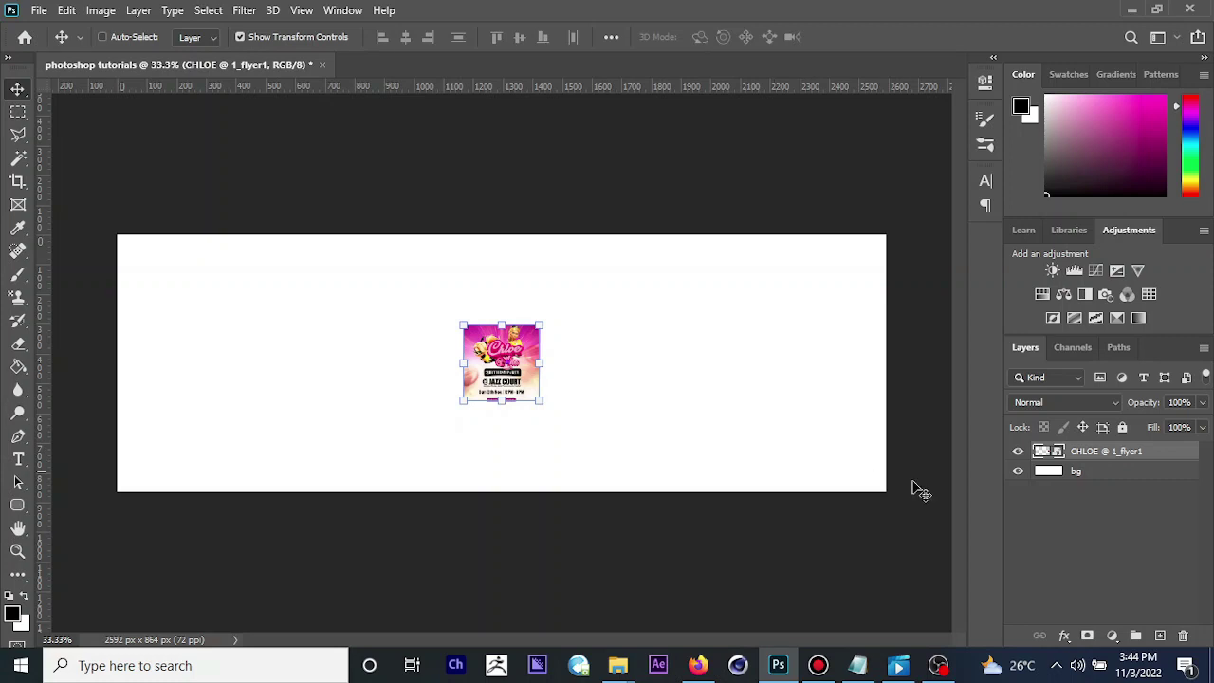
- Duplicate the CHLOE @ 1_flyer1 layer four times
{"action": "left_click", "coordinate": [1108, 471]}
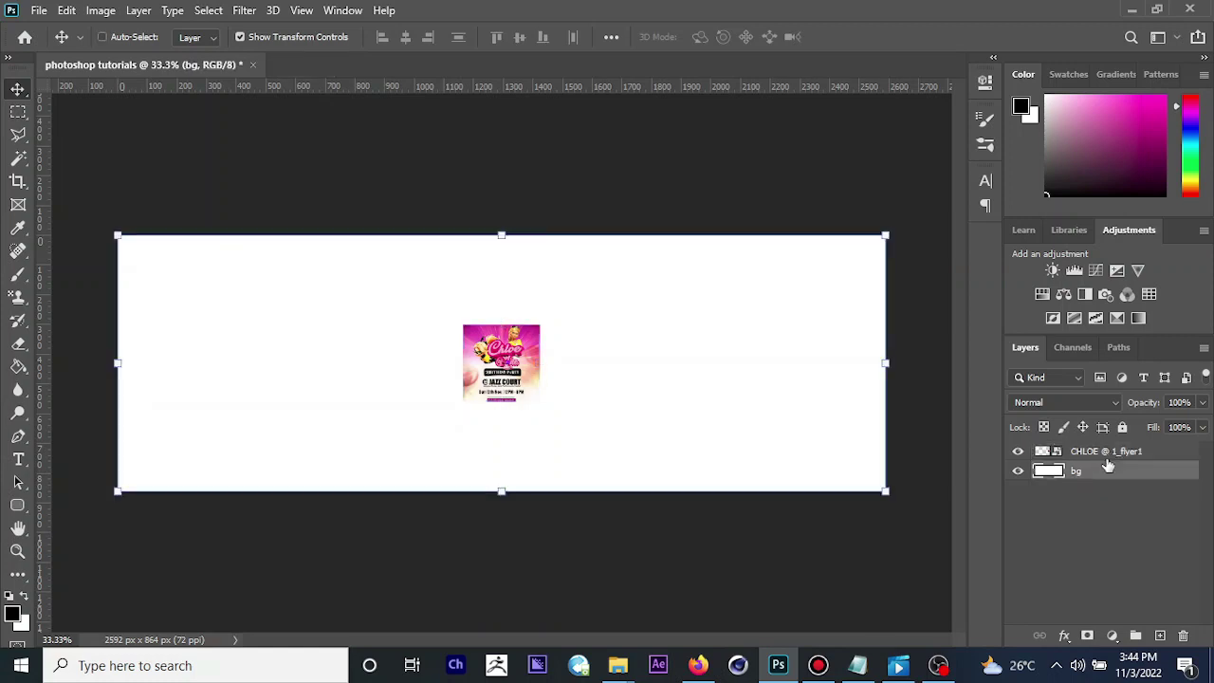
{"action": "left_click", "coordinate": [1106, 453]}
{"action": "key", "text": "ctrl"}
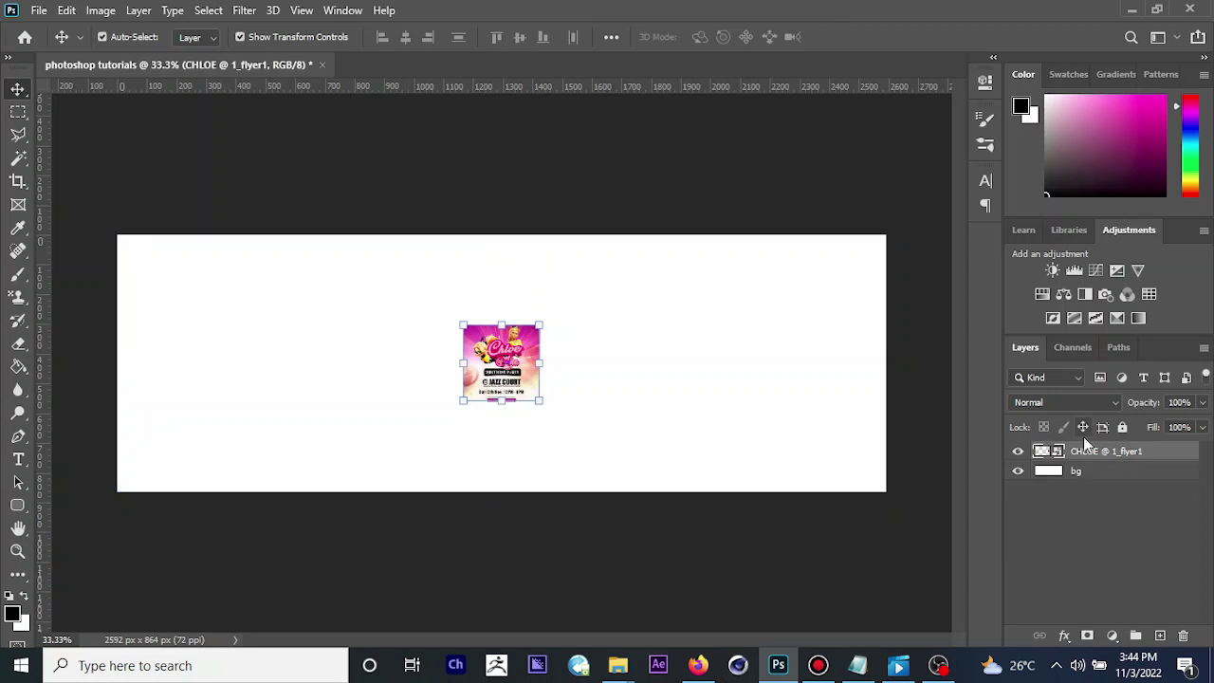
{"action": "key", "text": "ctrl+j"}
{"action": "key", "text": "ctrl+j"}
{"action": "key", "text": "ctrl+j"}
{"action": "key", "text": "ctrl+j"}
{"action": "key", "text": "ctrl+j"}
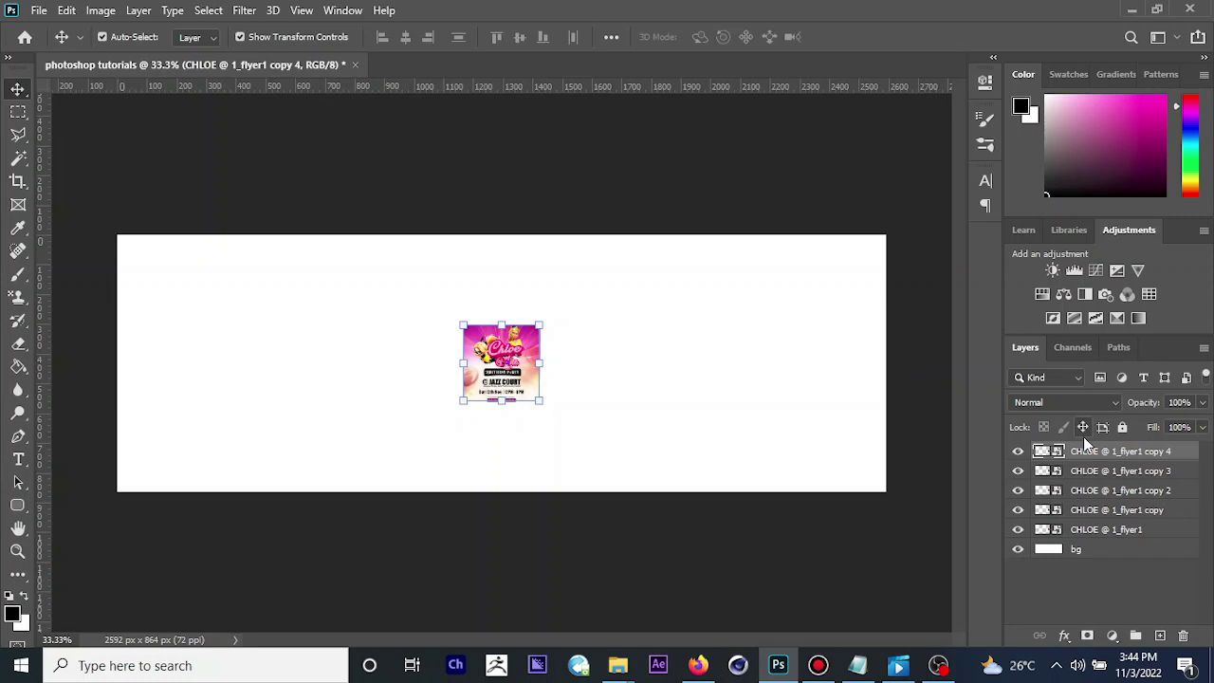
- Delete the four copies of the flyer layer, keeping only the original flyer and the bg layer
{"action": "key", "text": "Delete"}
{"action": "key", "text": "Delete"}
{"action": "key", "text": "Delete"}
{"action": "key", "text": "Delete"}
{"action": "key", "text": "Delete"}
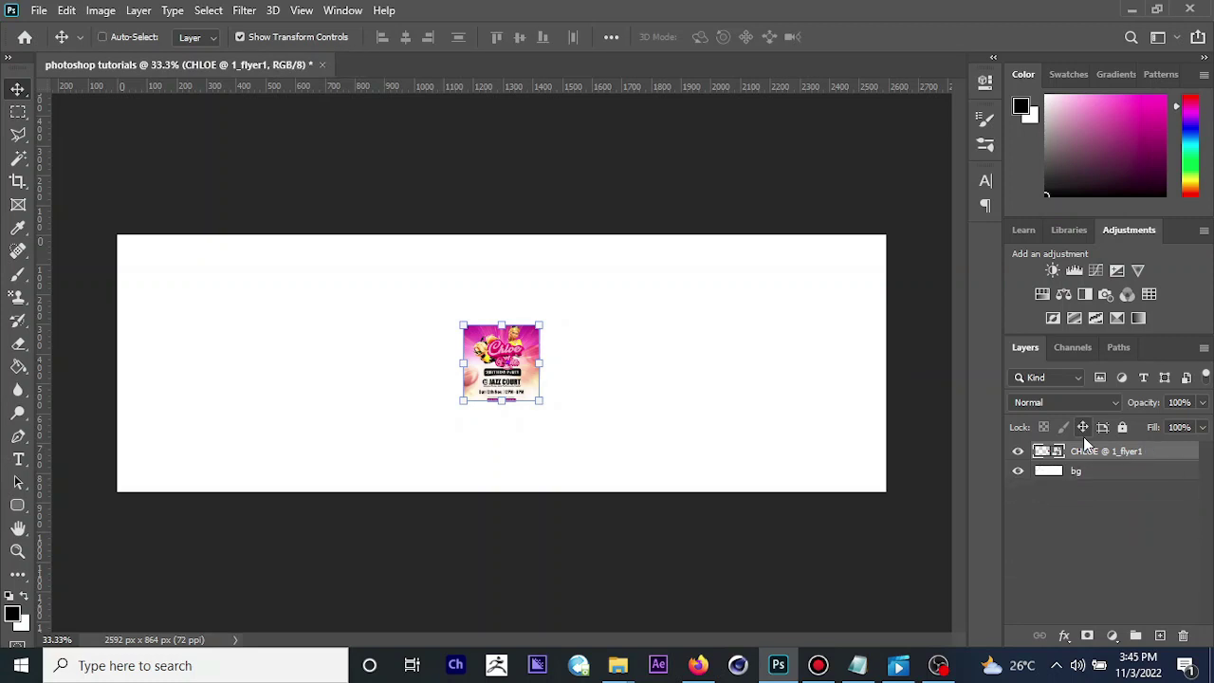
- Make four new copies of the flyer layer and group them together with the original
{"action": "key", "text": "ctrl+j"}
{"action": "key", "text": "ctrl+j"}
{"action": "key", "text": "ctrl+j"}
{"action": "key", "text": "ctrl+j"}
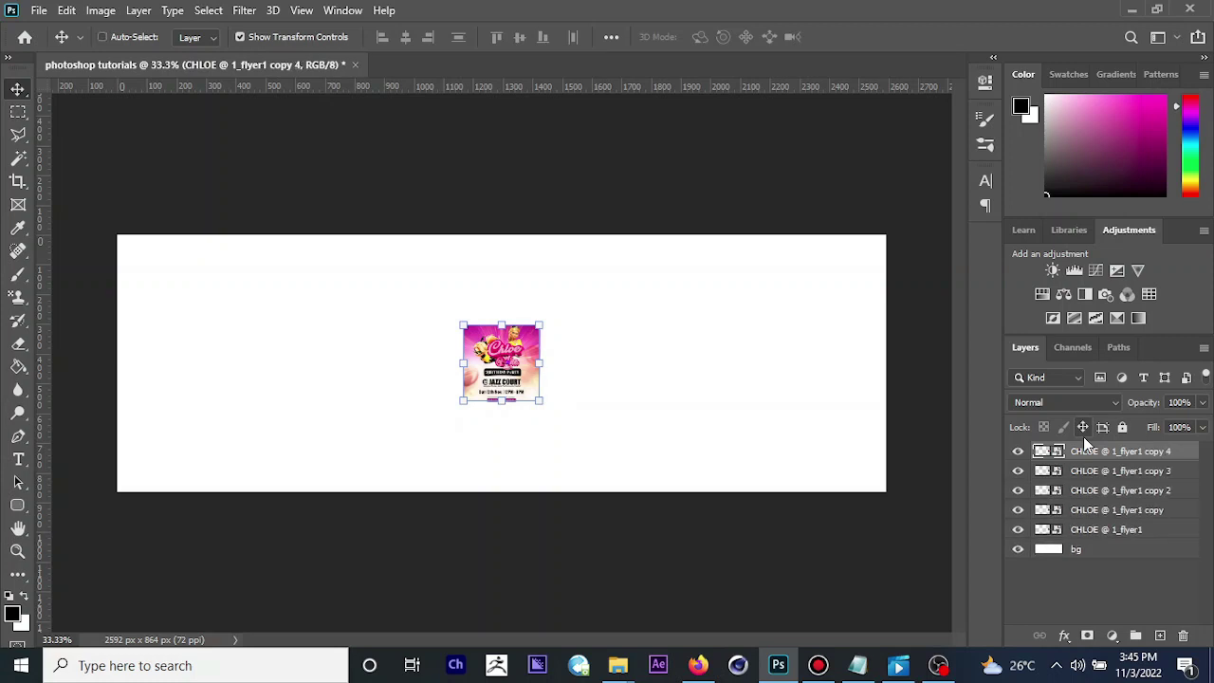
{"action": "left_click", "coordinate": [1107, 531], "text": "shift"}
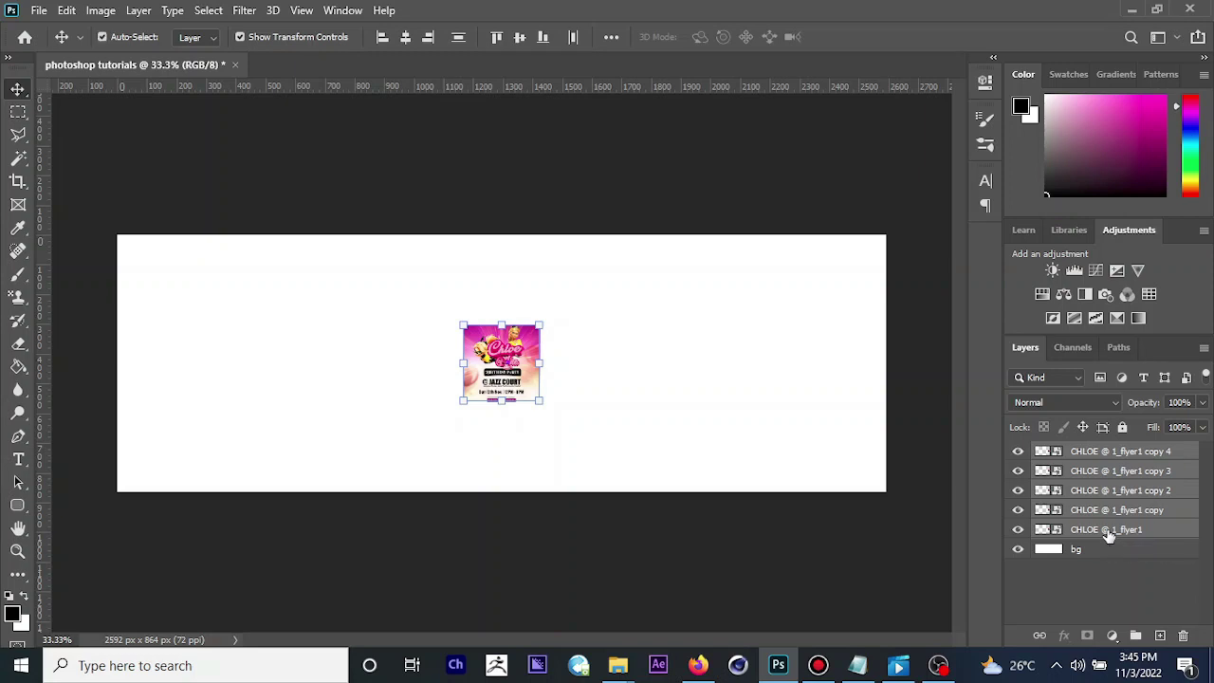
{"action": "key", "text": "ctrl+g"}
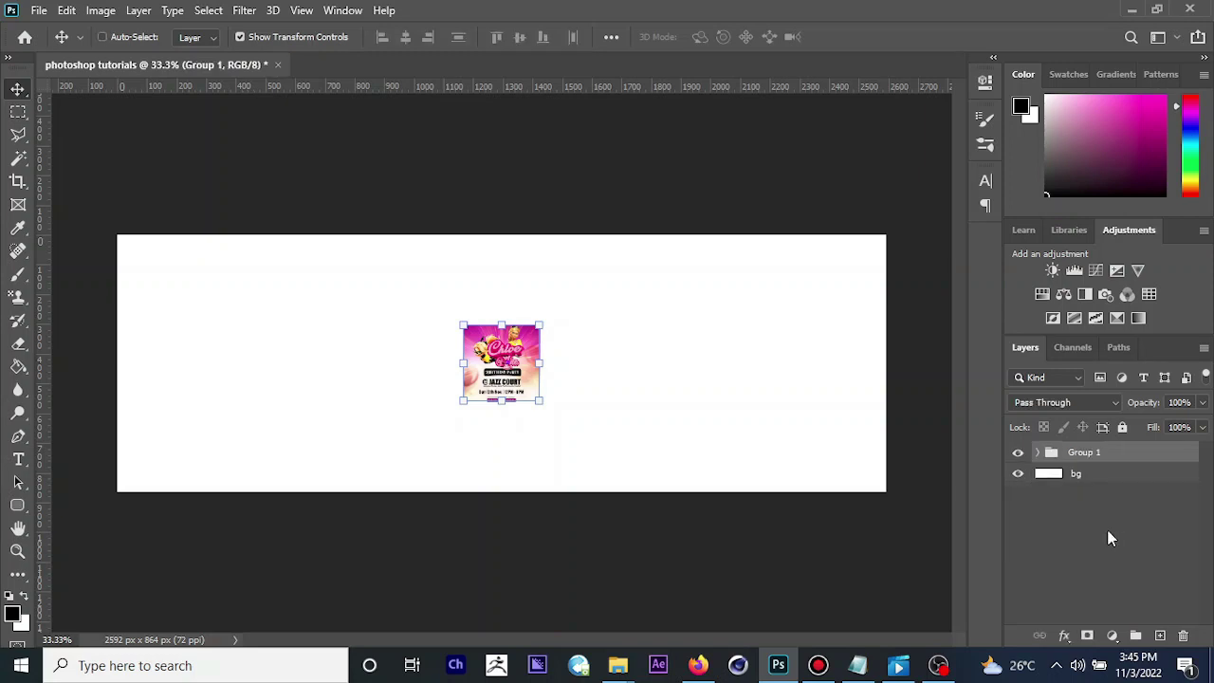
- Expand the flyer group, look through the individual layers inside it, and collapse it again
{"action": "left_click", "coordinate": [1038, 455]}
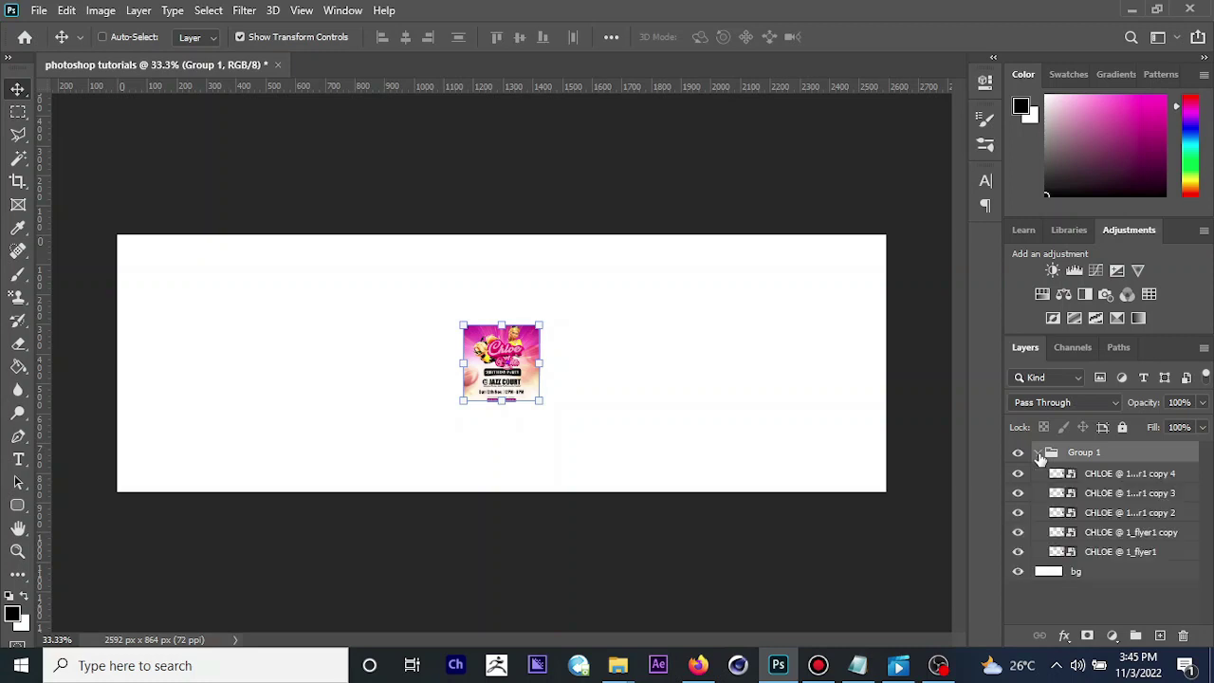
{"action": "left_click", "coordinate": [1117, 491]}
{"action": "left_click", "coordinate": [1126, 474]}
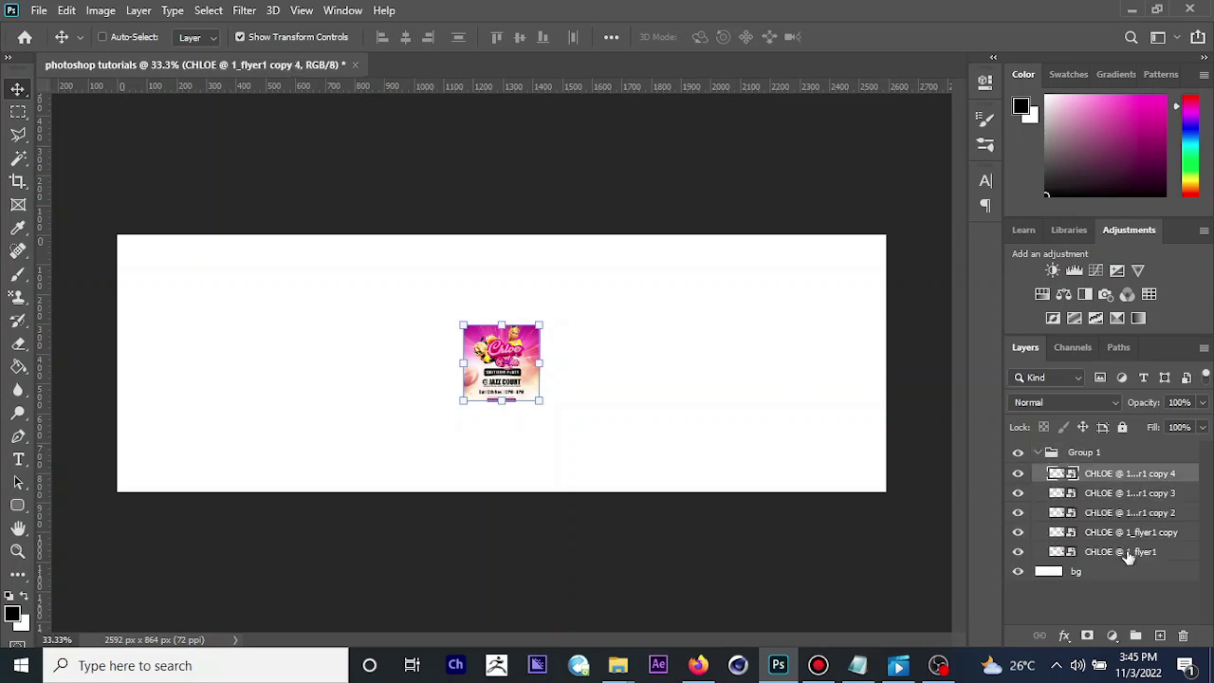
{"action": "left_click", "coordinate": [1127, 553]}
{"action": "left_click", "coordinate": [1128, 529]}
{"action": "left_click", "coordinate": [1114, 476]}
{"action": "left_click", "coordinate": [1038, 453]}
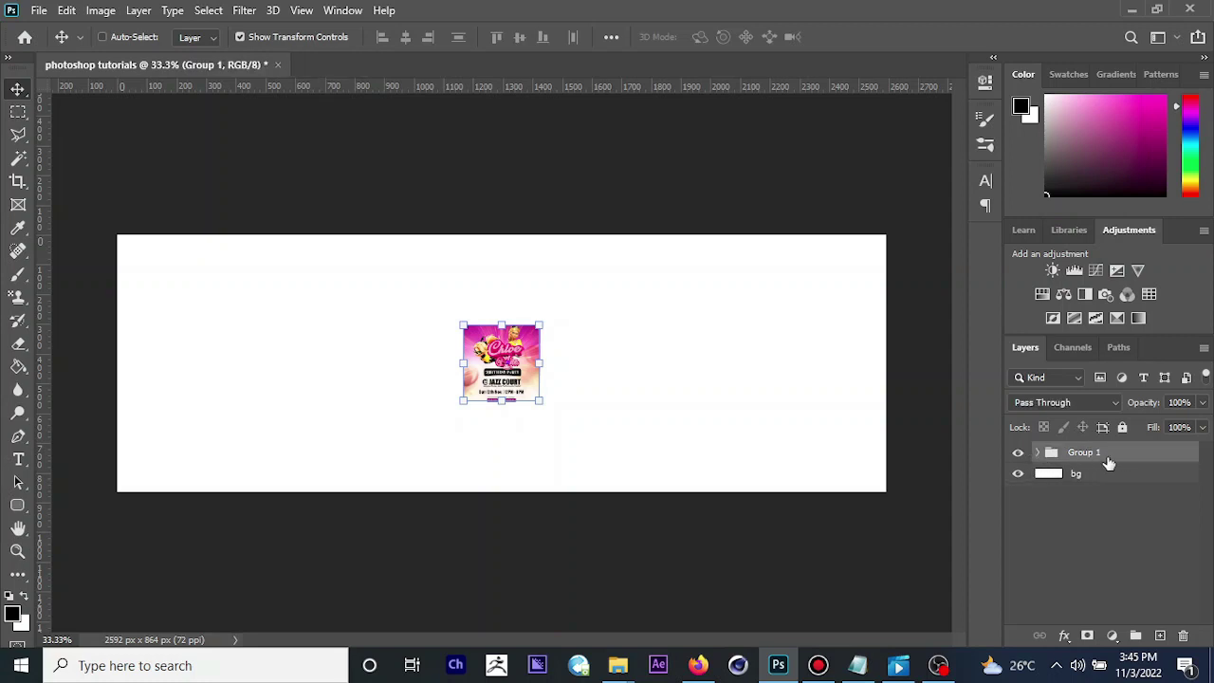
- Rename the flyer group with the placeholder name "iikhihifafs"
{"action": "double_click", "coordinate": [1089, 454]}
{"action": "key", "text": "Return"}
{"action": "double_click", "coordinate": [1084, 461]}
{"action": "type", "text": "iikhihifafs"}
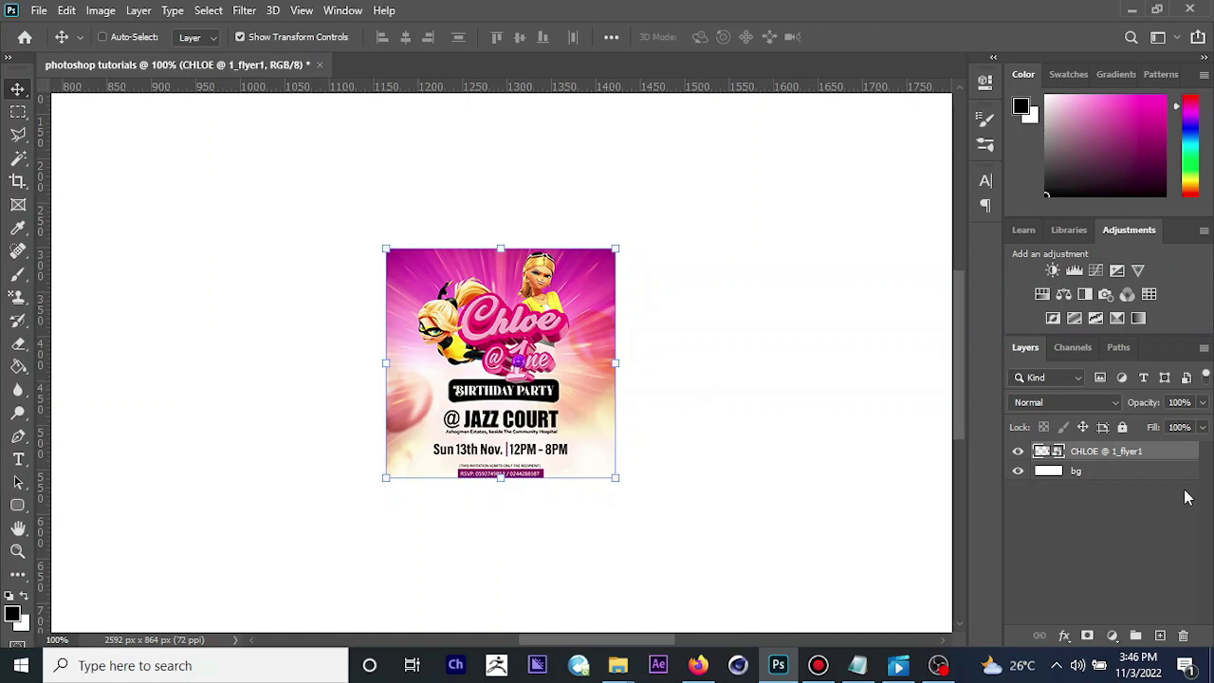
- Scale the CHLOE @ 1_flyer1 layer up proportionally to about 171% and apply the transform
{"action": "left_click", "coordinate": [1100, 471]}
{"action": "left_click", "coordinate": [1095, 454]}
{"action": "left_click_drag", "start_coordinate": [617, 251], "coordinate": [680, 217]}
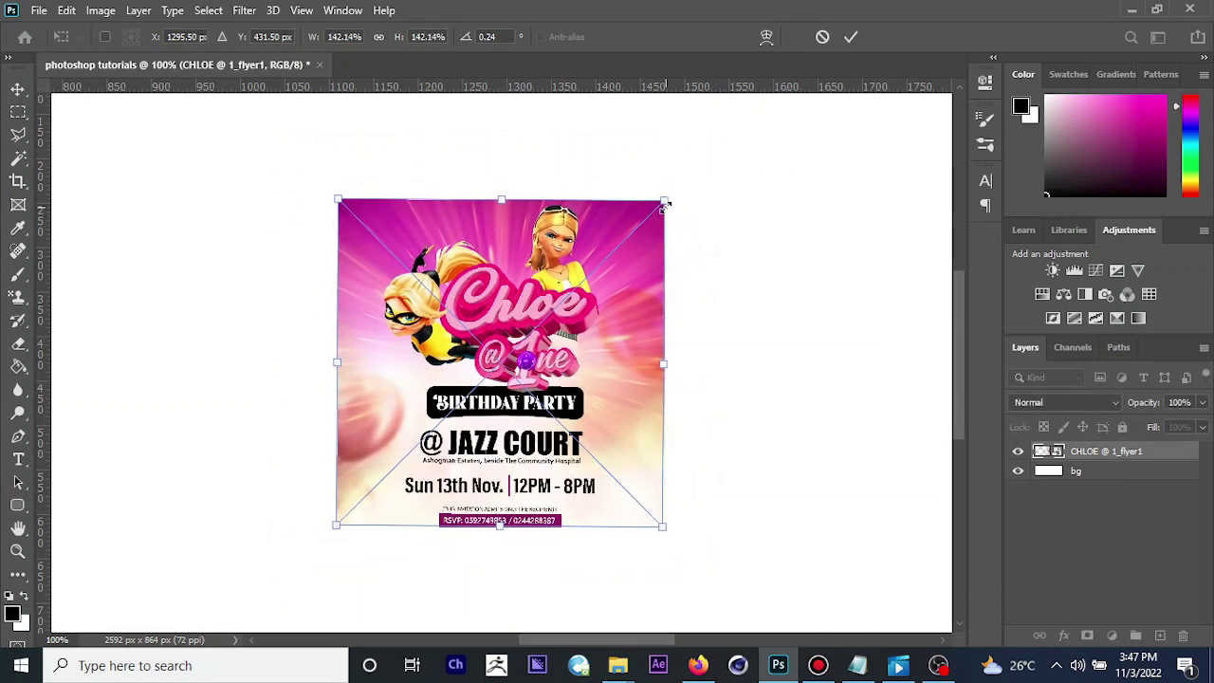
{"action": "left_click_drag", "start_coordinate": [665, 205], "coordinate": [702, 166]}
{"action": "left_click_drag", "start_coordinate": [346, 180], "coordinate": [286, 150]}
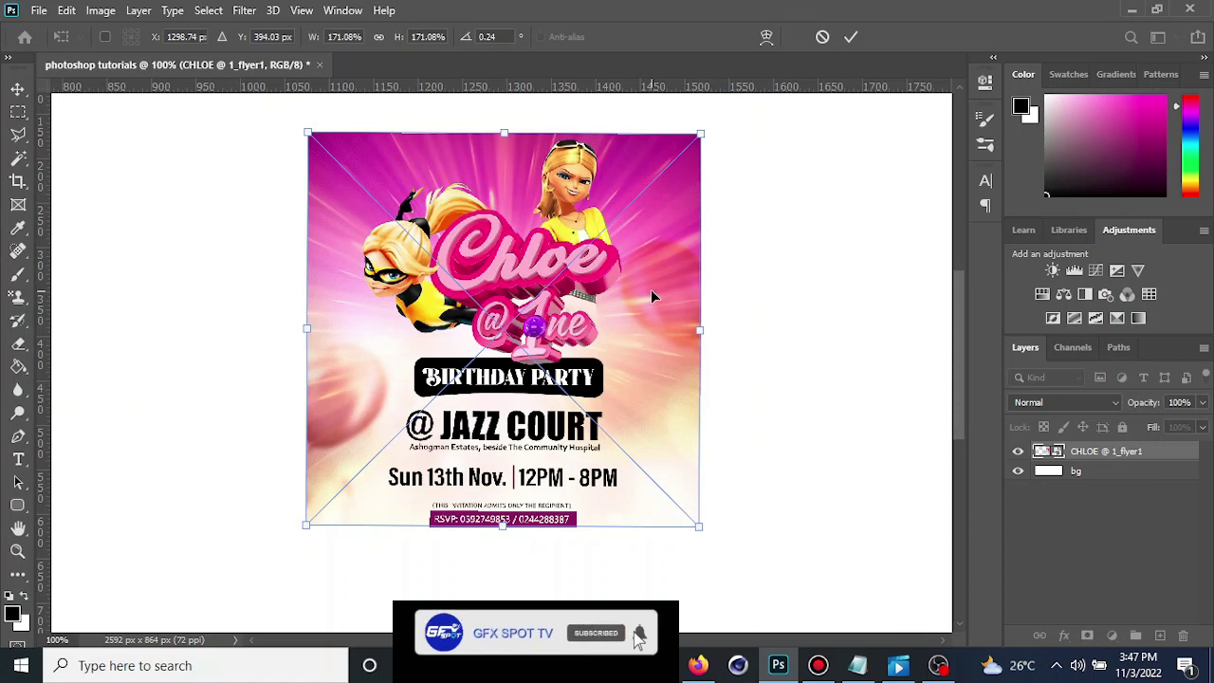
{"action": "key", "text": "Return"}
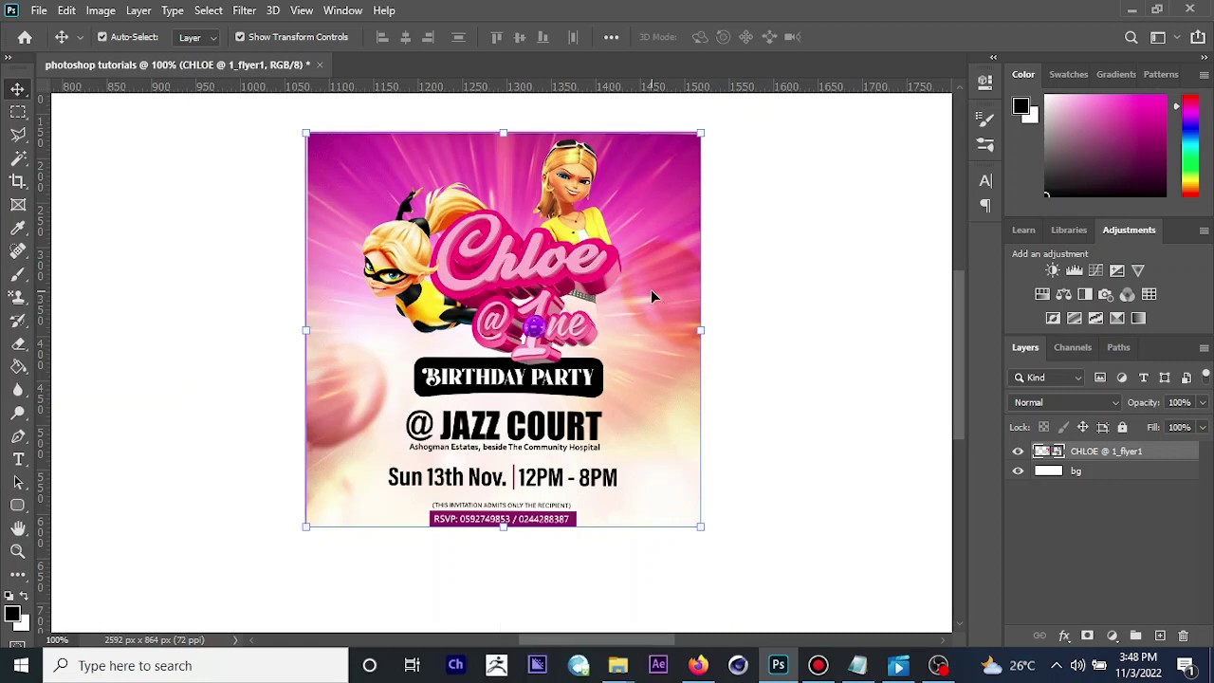
- Check the enlarged flyer's distances to the canvas edges, with the grid shown temporarily
{"action": "key", "text": "ctrl+apostrophe"}
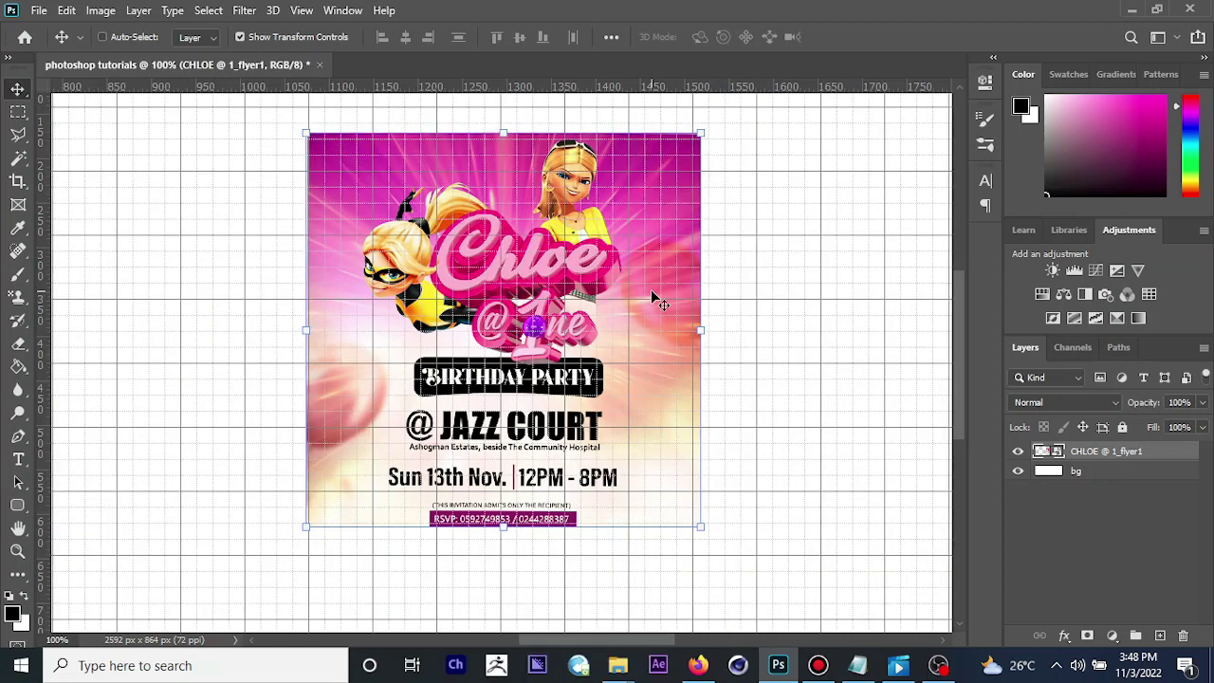
{"action": "key", "text": "ctrl+minus"}
{"action": "key", "text": "ctrl+minus"}
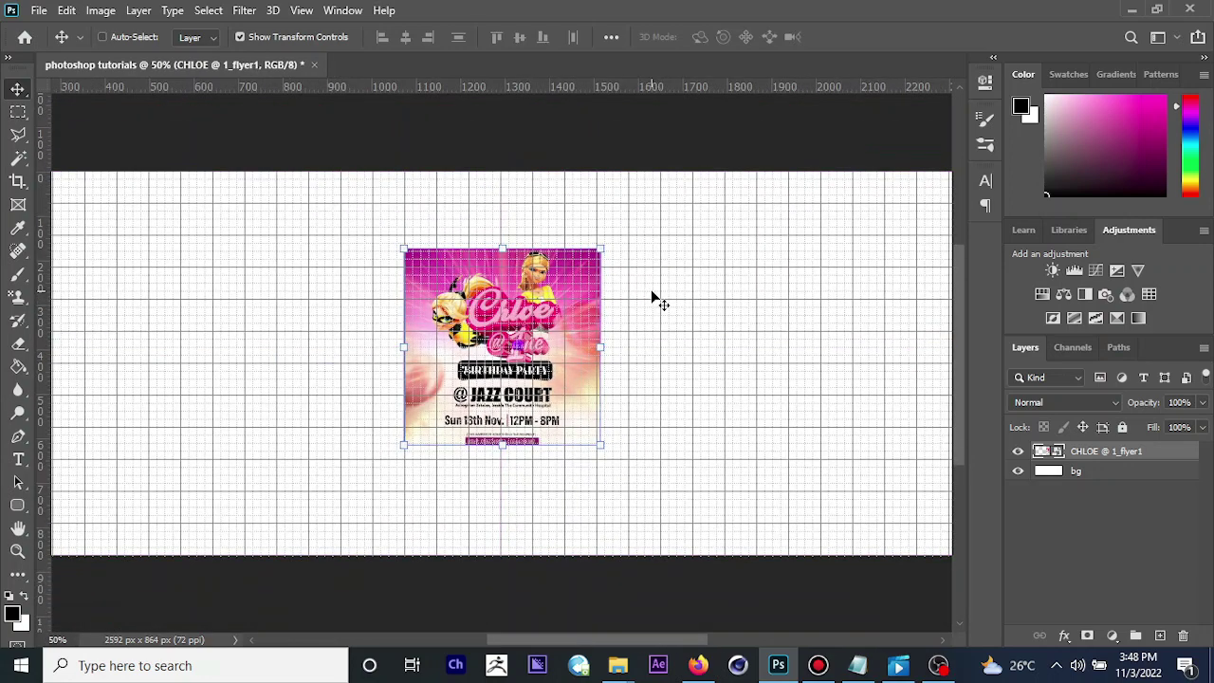
{"action": "key", "text": "ctrl"}
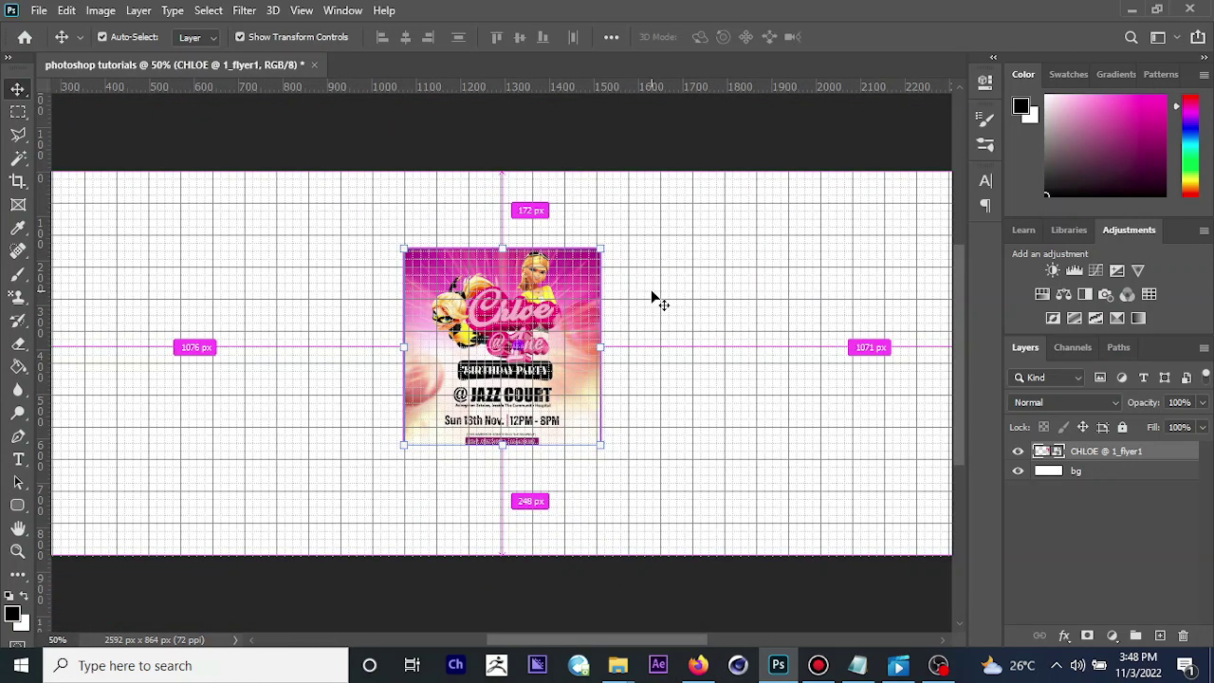
{"action": "key", "text": "ctrl"}
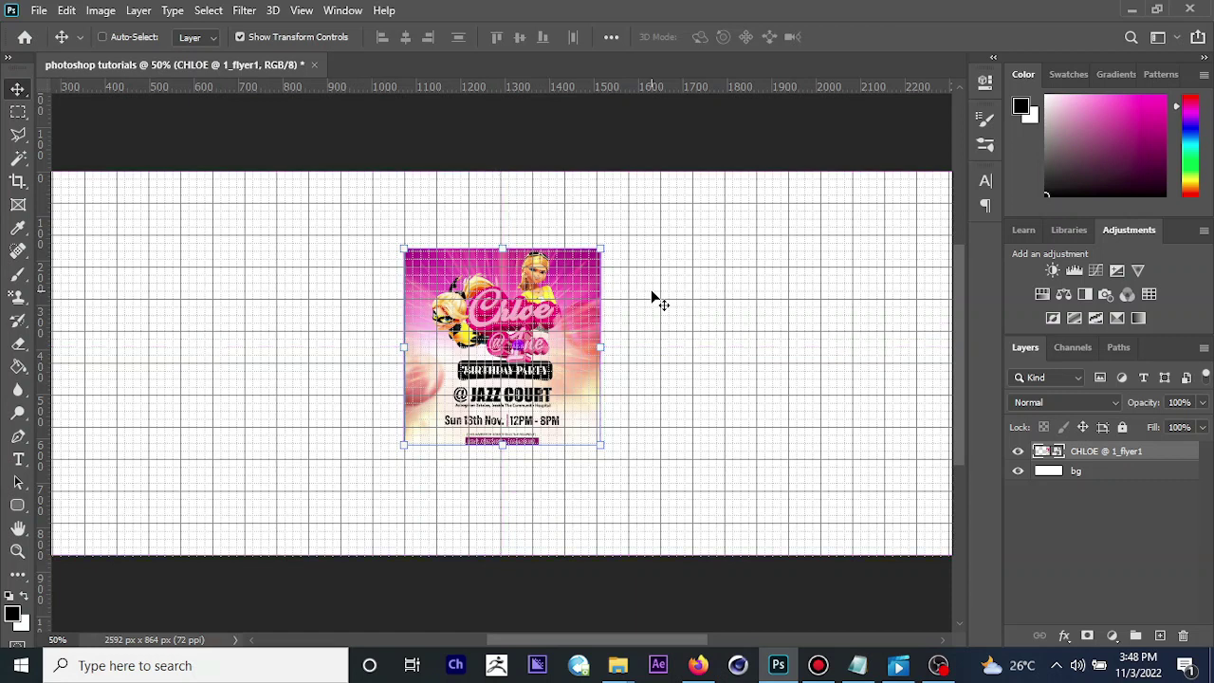
{"action": "key", "text": "ctrl+apostrophe"}
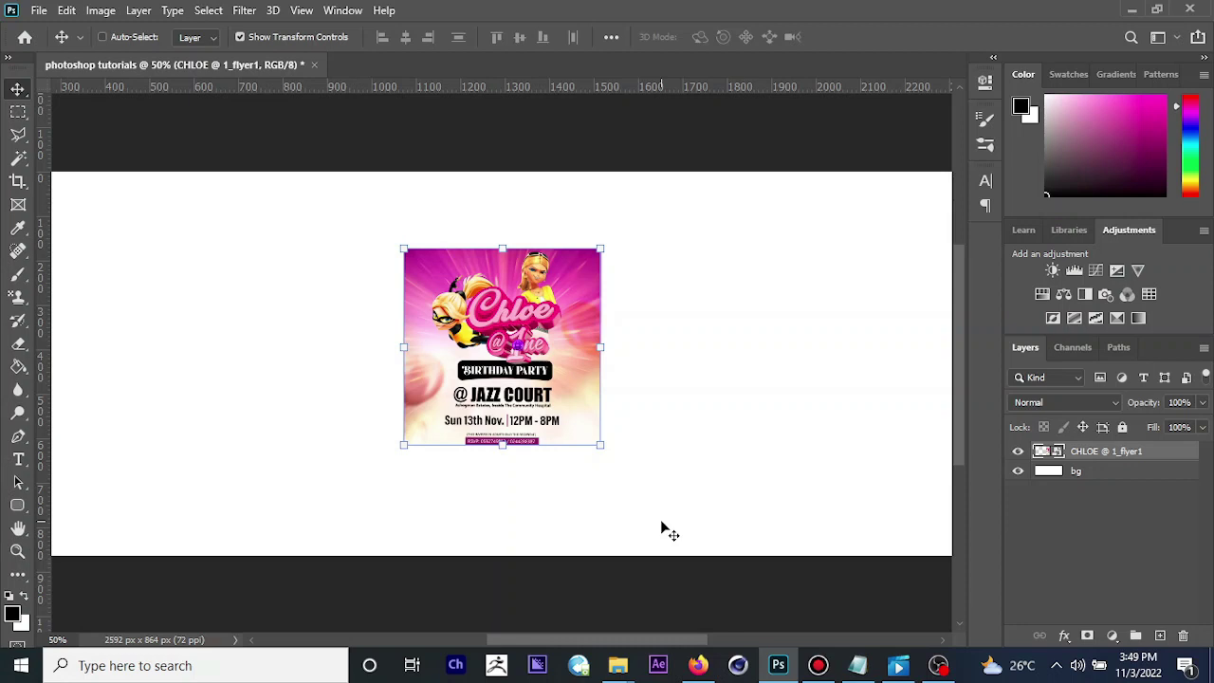
- Add the point text "uyhjjhkjhjkfadsf" on the white canvas beside the flyer
{"action": "key", "text": "t"}
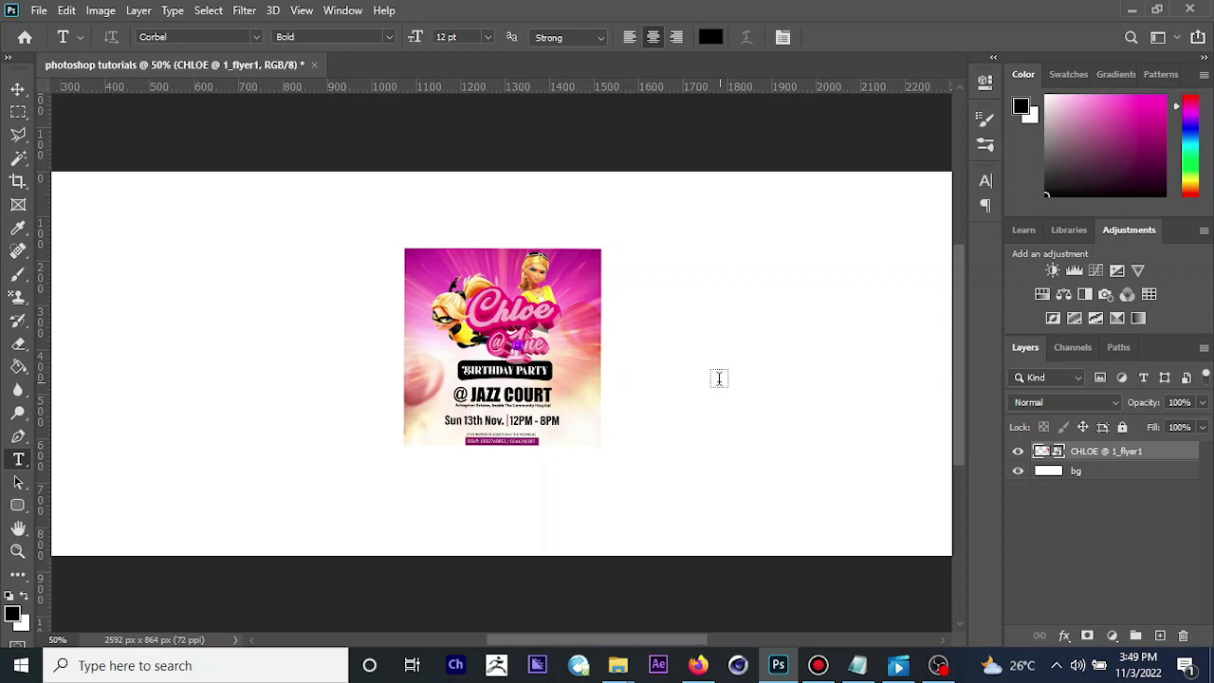
{"action": "left_click", "coordinate": [675, 357]}
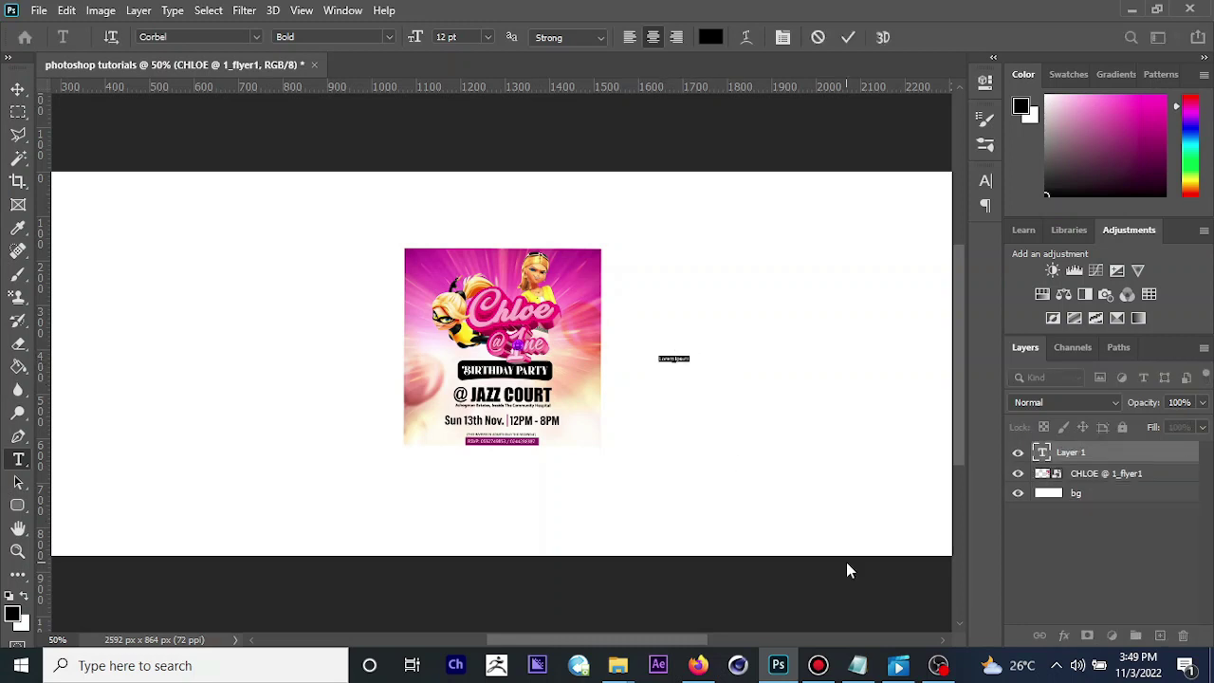
{"action": "type", "text": "uyhjjhkjhkjkfadsf"}
{"action": "key", "text": "ctrl+Return"}
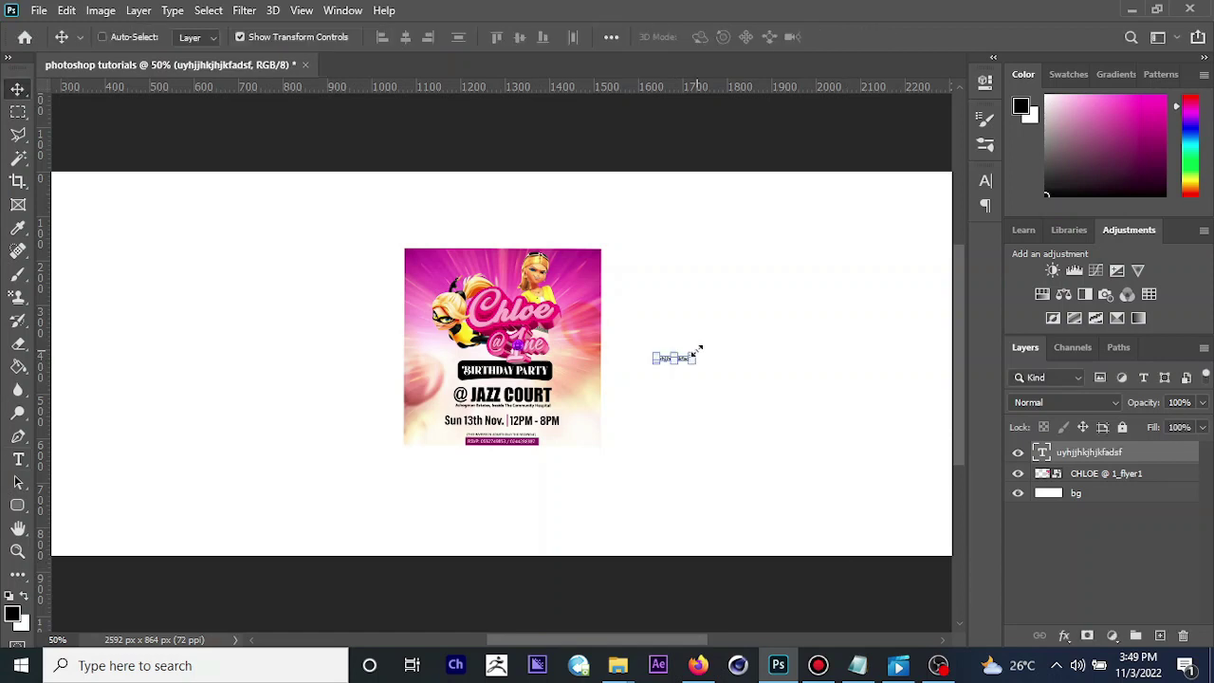
- Scale the placeholder text up to about 92.81 pt, reposition it beside the flyer, and apply the transform
{"action": "left_click_drag", "start_coordinate": [697, 351], "coordinate": [818, 336]}
{"action": "left_click_drag", "start_coordinate": [746, 358], "coordinate": [837, 349]}
{"action": "key", "text": "Return"}
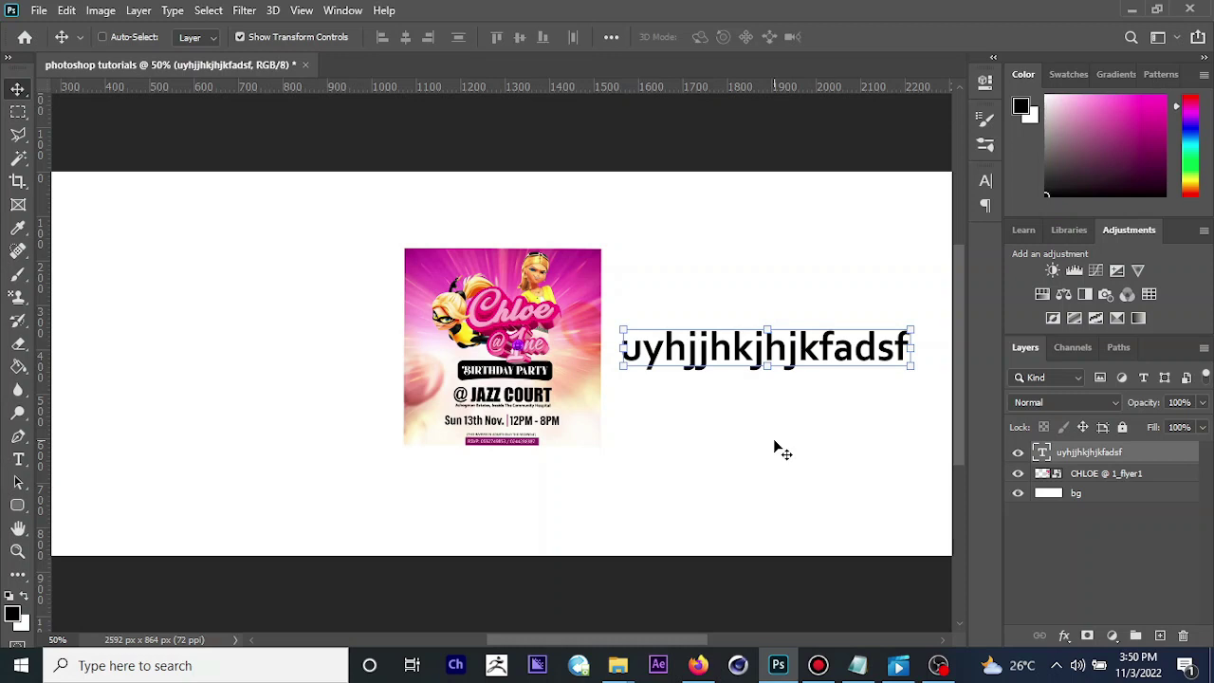
- Replace the placeholder text beside the flyer with "hjhjkkf hjgjhg jhghg" and commit the edit
{"action": "double_click", "coordinate": [726, 351]}
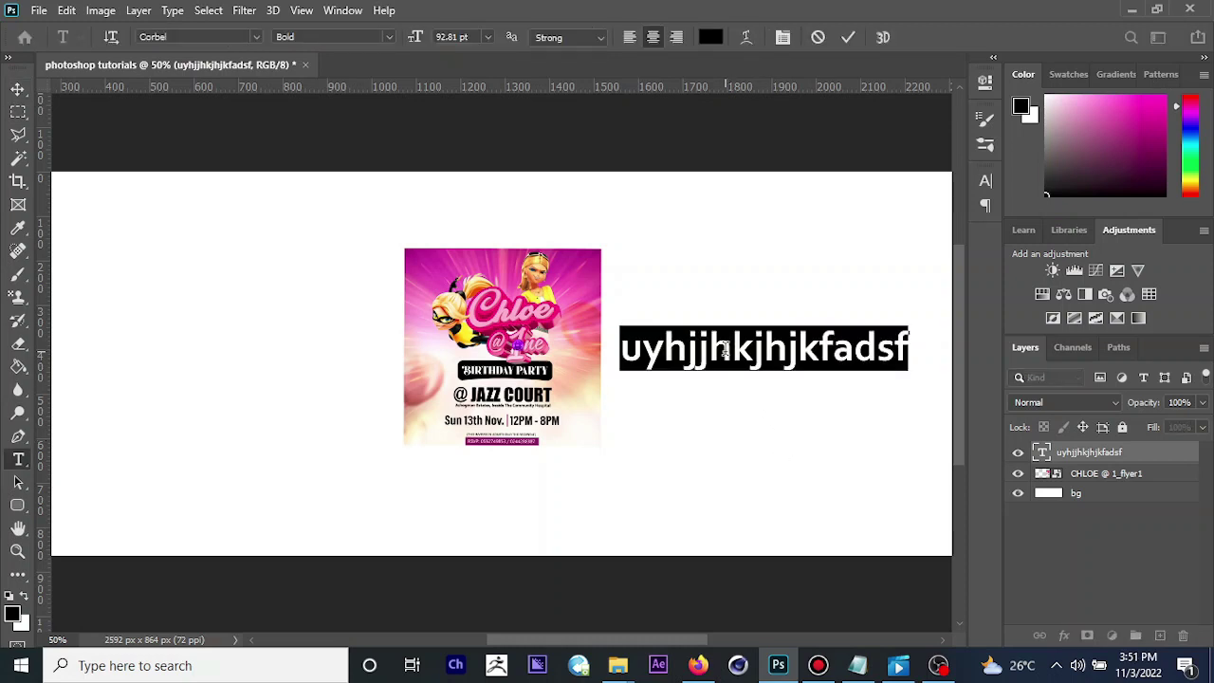
{"action": "type", "text": "hjhj"}
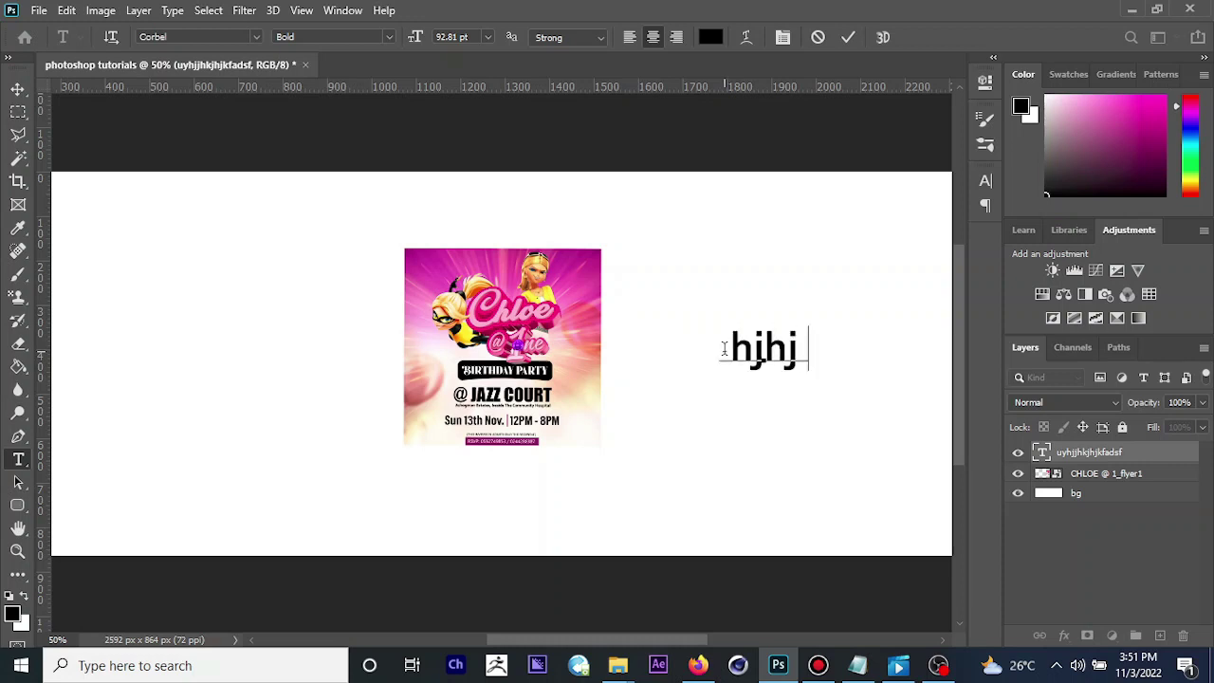
{"action": "type", "text": "kkf hjgjhg"}
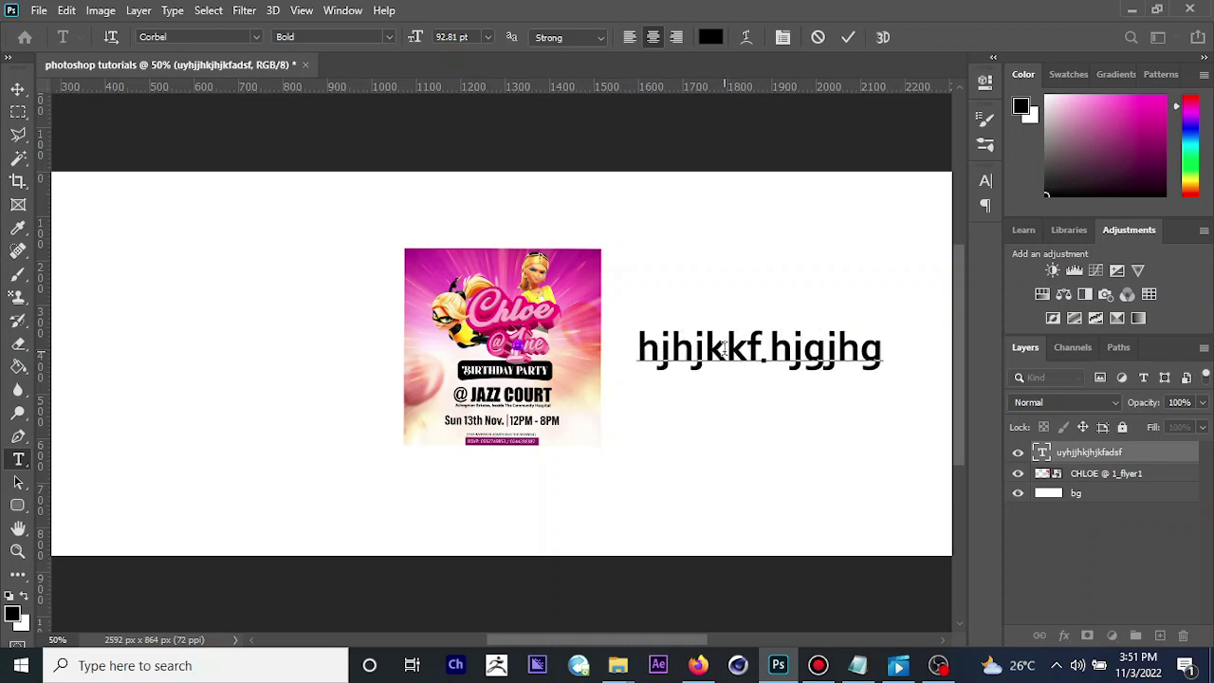
{"action": "type", "text": " jhghg"}
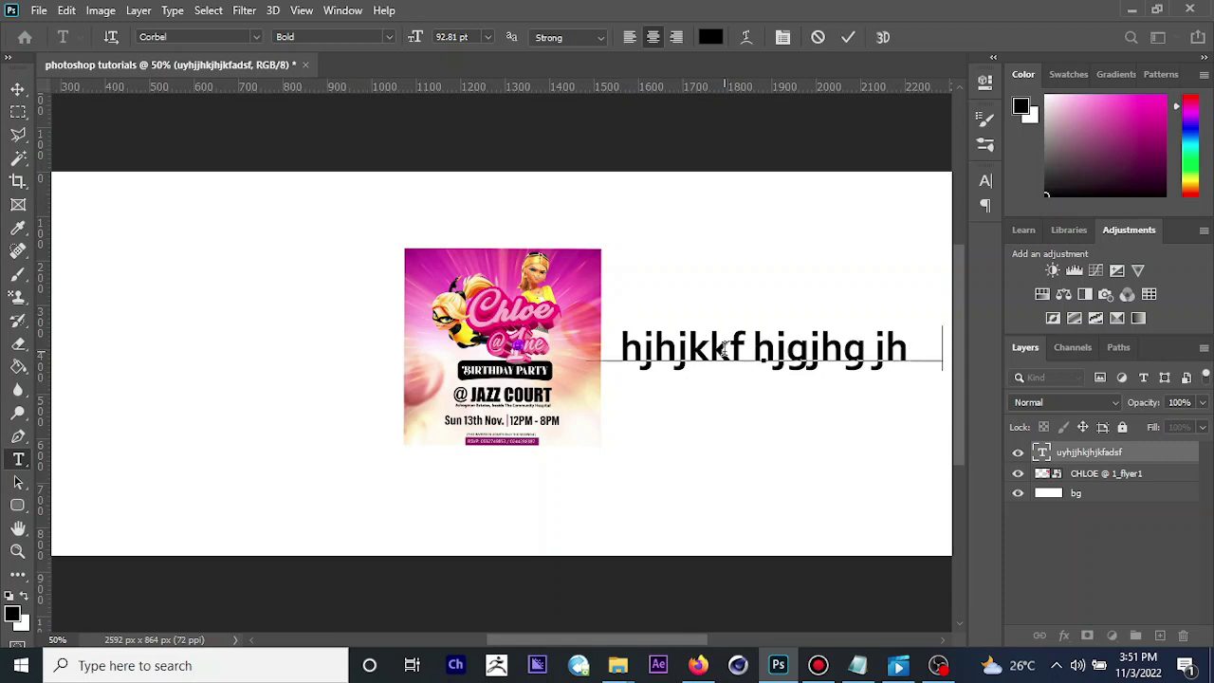
{"action": "left_click", "coordinate": [18, 89]}
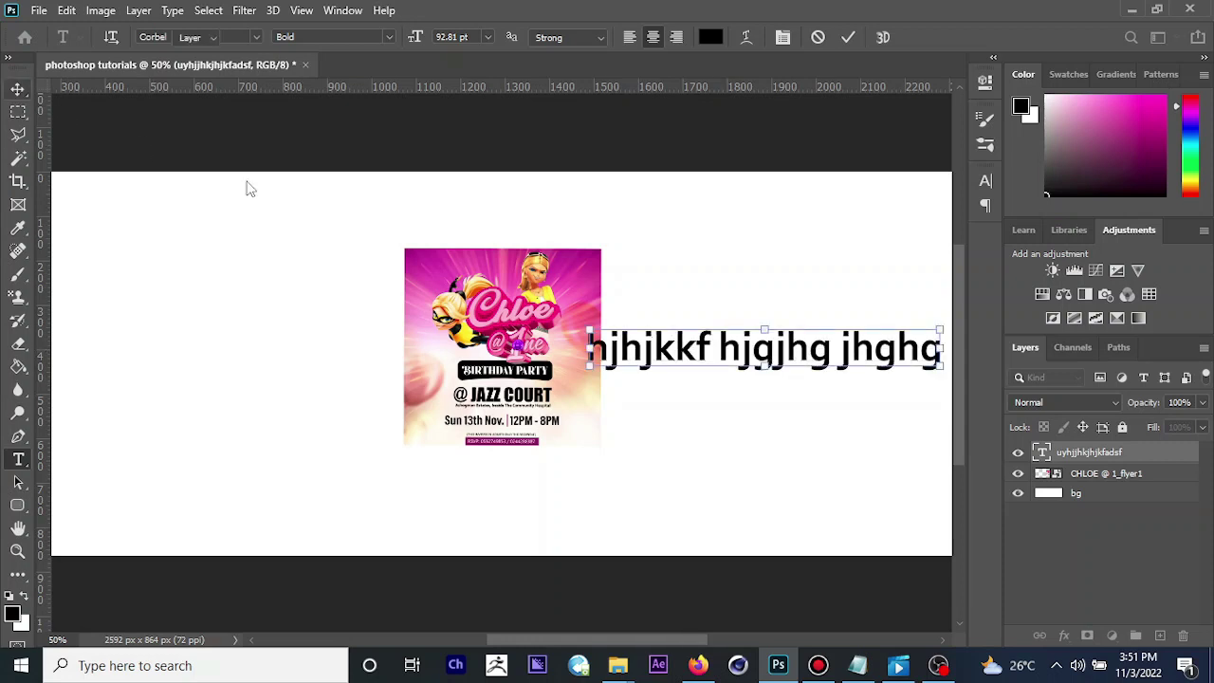
- Replace the whole text beside the flyer with "hjghjghjgjhg", commit it, and return to the Move tool
{"action": "left_click", "coordinate": [18, 461]}
{"action": "triple_click", "coordinate": [743, 346]}
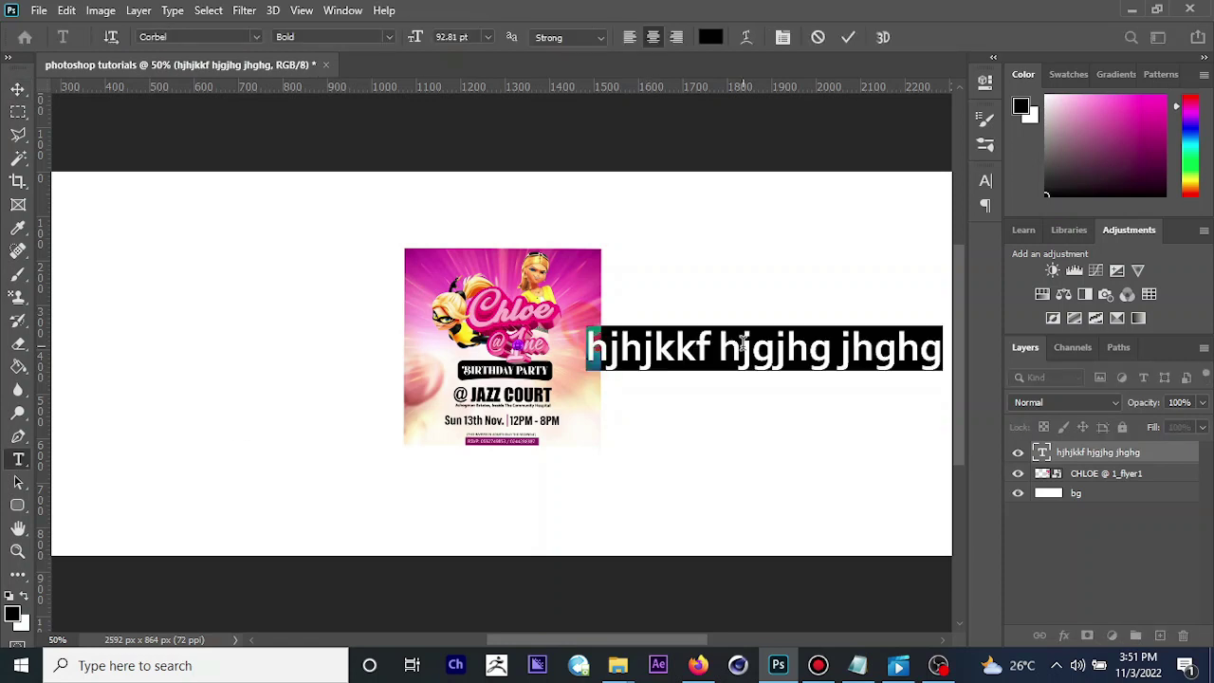
{"action": "key", "text": "BackSpace"}
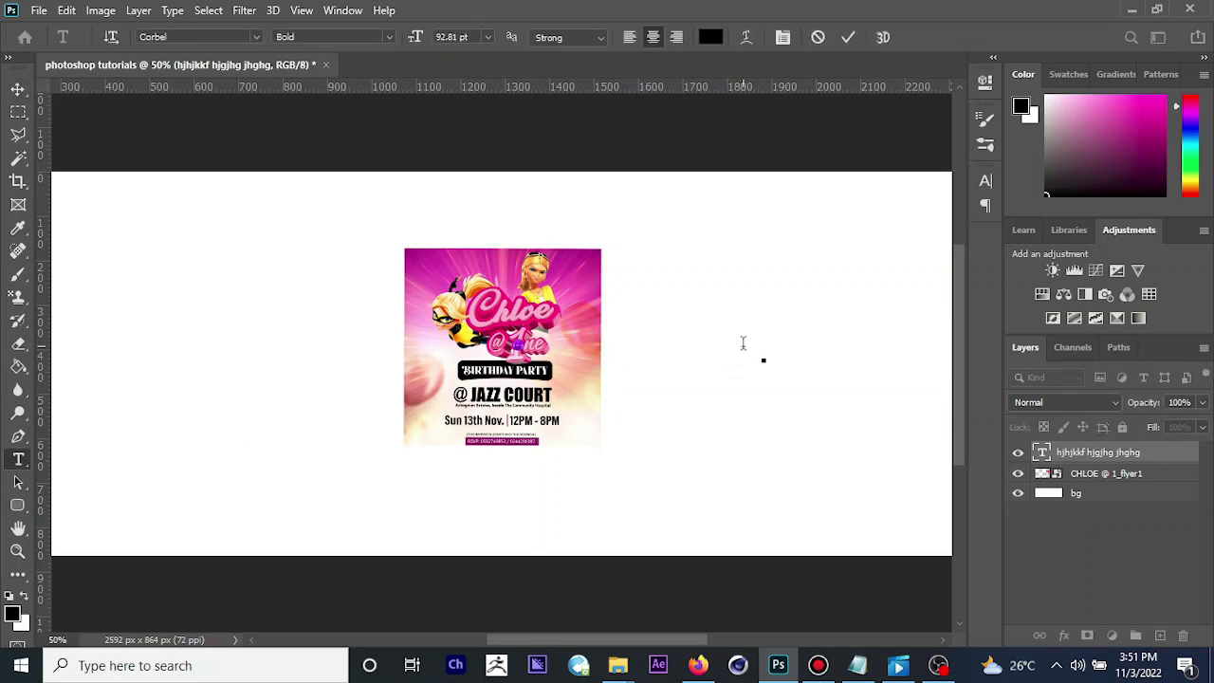
{"action": "type", "text": "hjghjghjgjhg"}
{"action": "key", "text": "ctrl+Return"}
{"action": "key", "text": "v"}
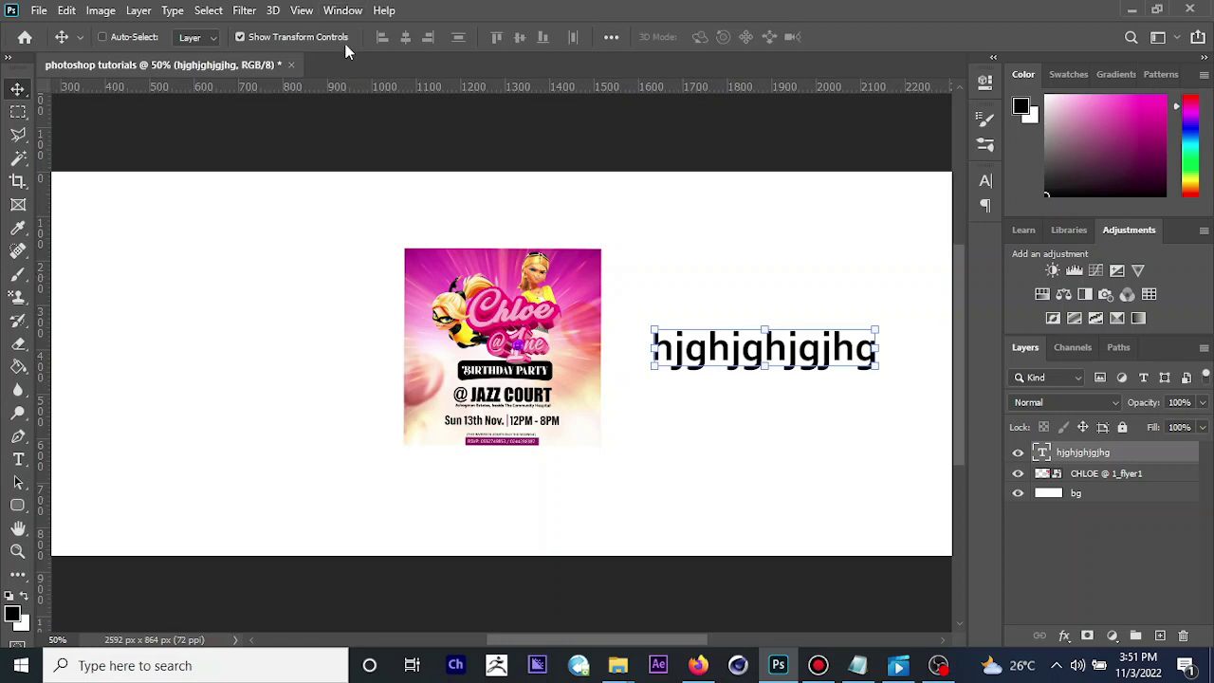
{"action": "left_click", "coordinate": [343, 11]}
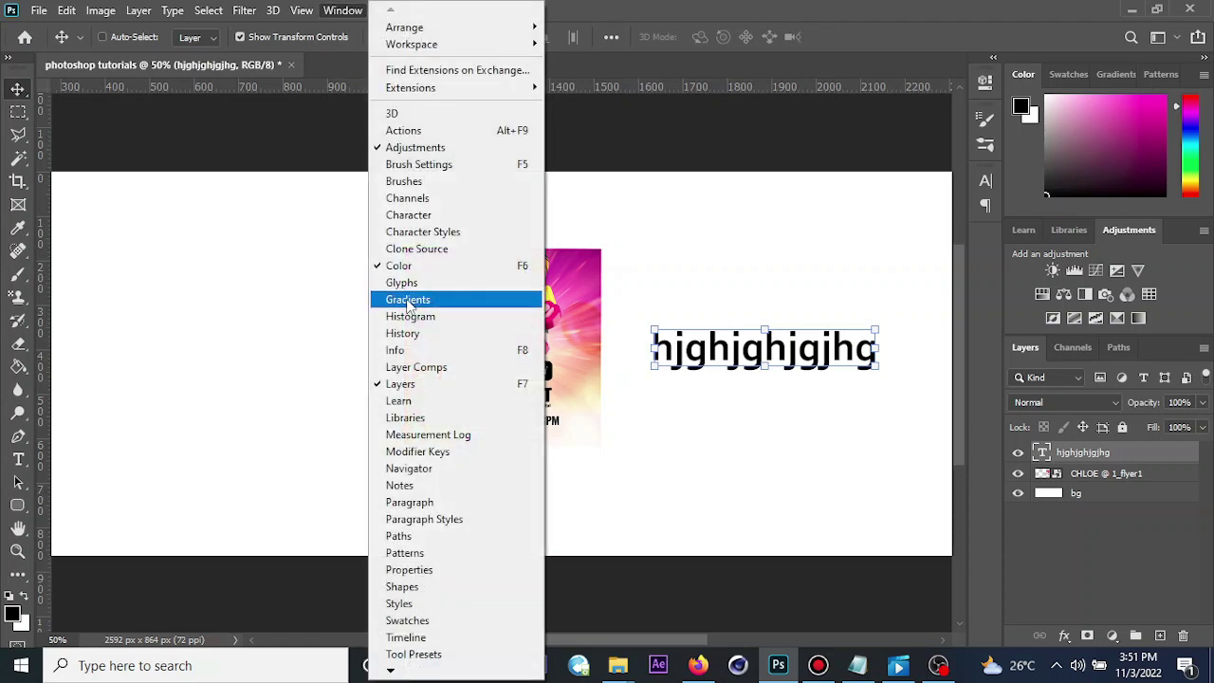
{"action": "left_click", "coordinate": [442, 148]}
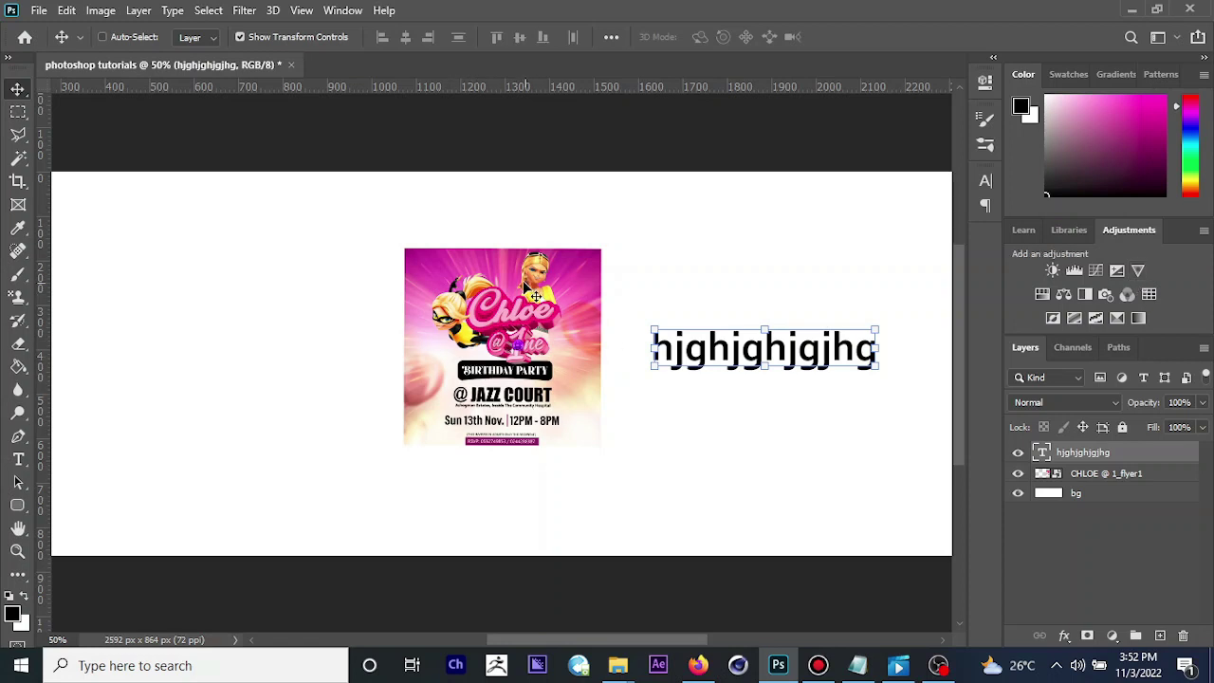
- Apply a Gaussian Blur with a 4.4-pixel radius to the CHLOE @ 1_flyer1 layer, and undo it
{"action": "left_click", "coordinate": [512, 353], "text": "ctrl"}
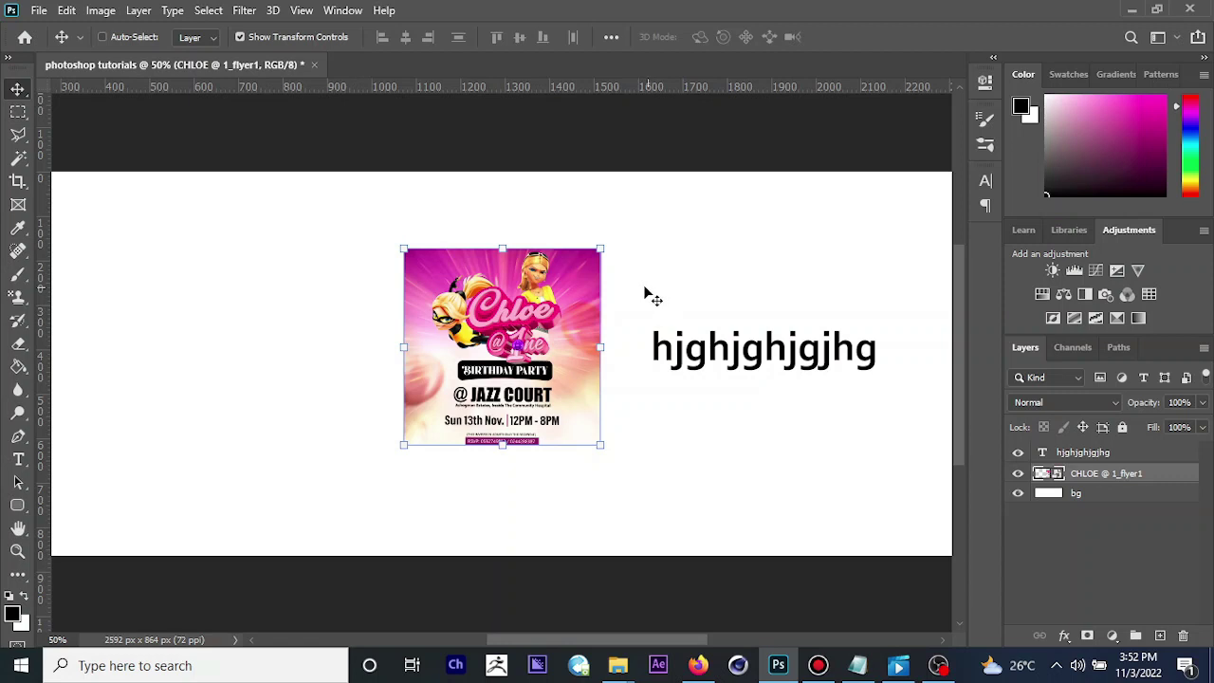
{"action": "left_click", "coordinate": [249, 14]}
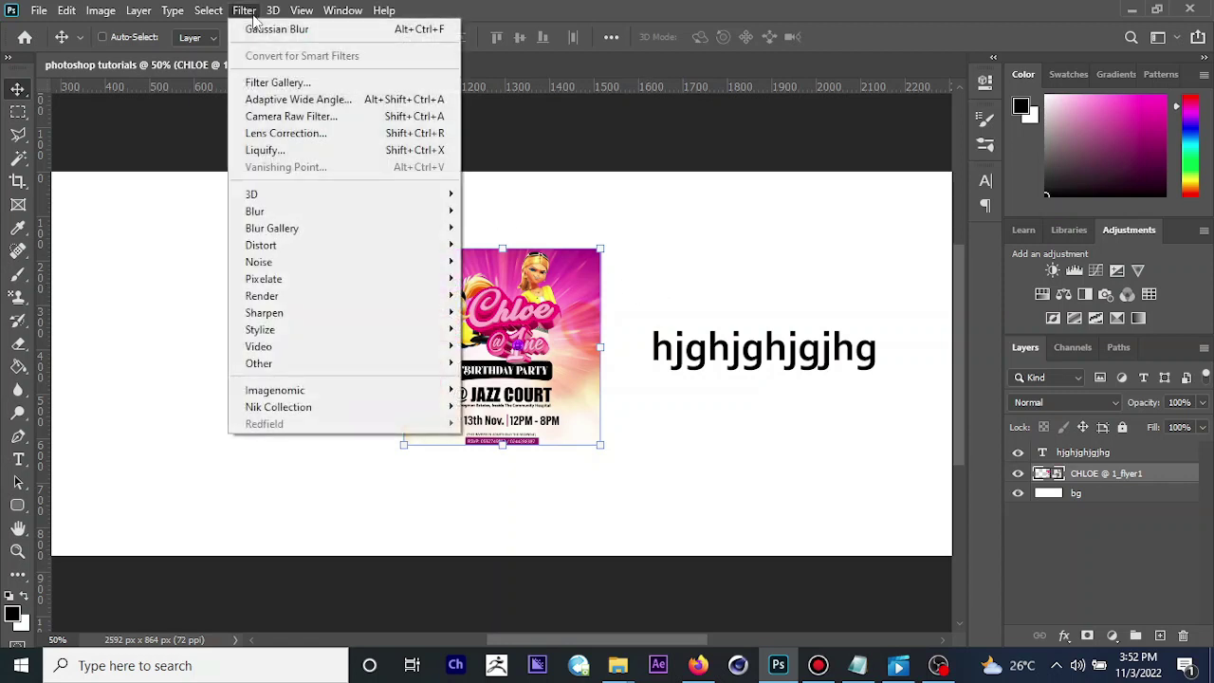
{"action": "mouse_move", "coordinate": [290, 211]}
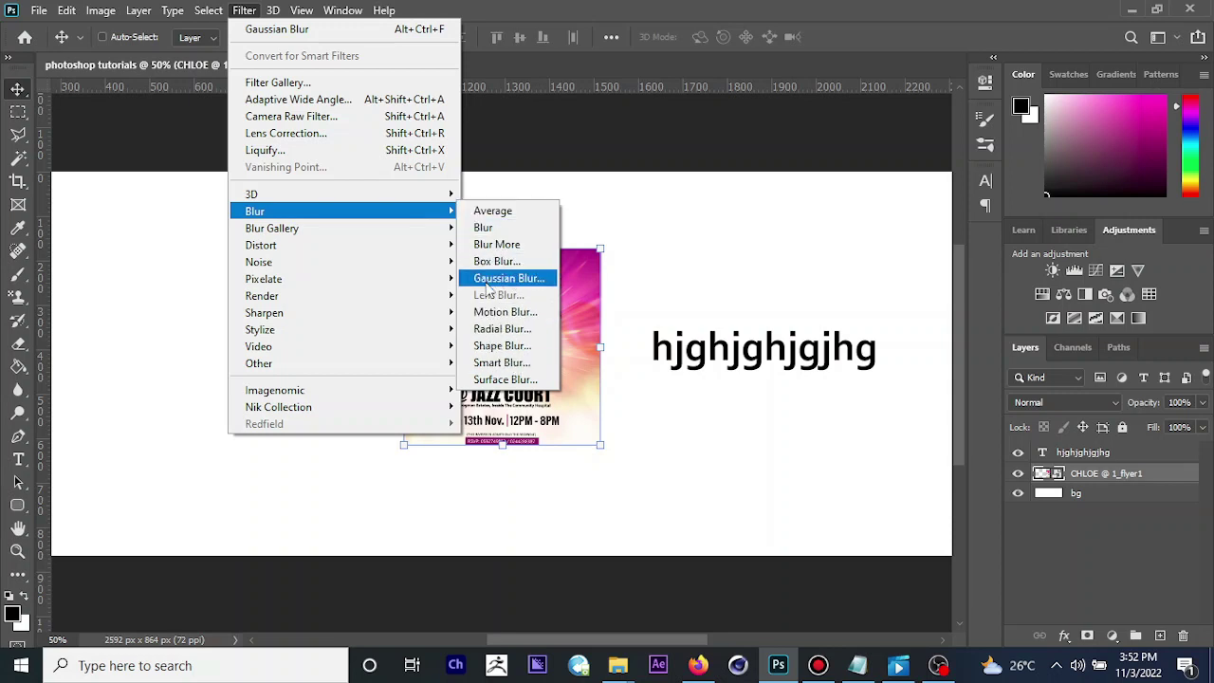
{"action": "left_click", "coordinate": [486, 280]}
{"action": "mouse_move", "coordinate": [914, 354]}
{"action": "left_mouse_down"}
{"action": "mouse_move", "coordinate": [891, 352]}
{"action": "mouse_move", "coordinate": [919, 352]}
{"action": "mouse_move", "coordinate": [902, 350]}
{"action": "left_mouse_up"}
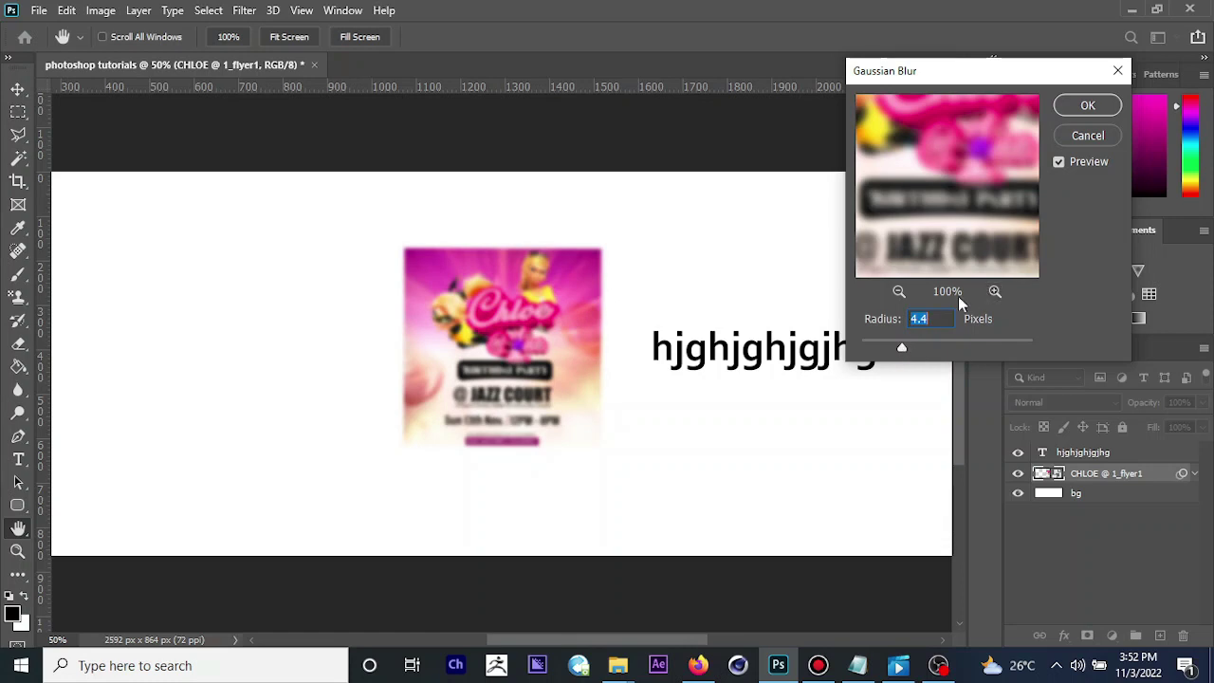
{"action": "left_click", "coordinate": [1088, 106]}
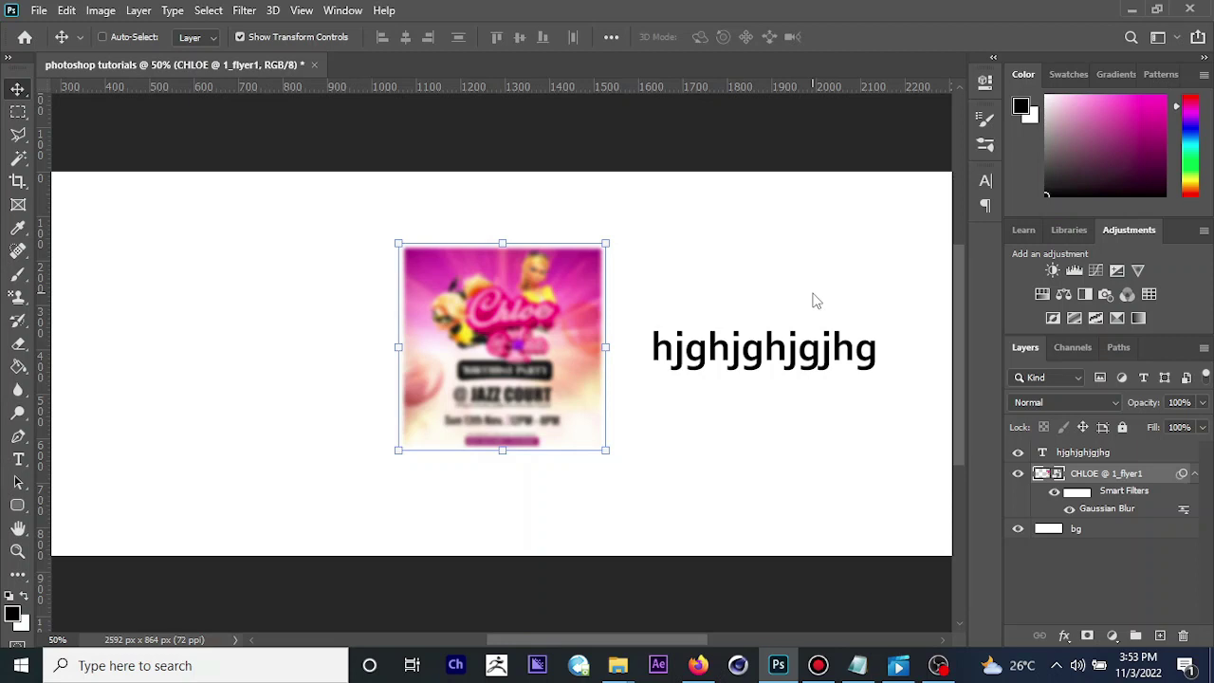
{"action": "key", "text": "ctrl+z"}
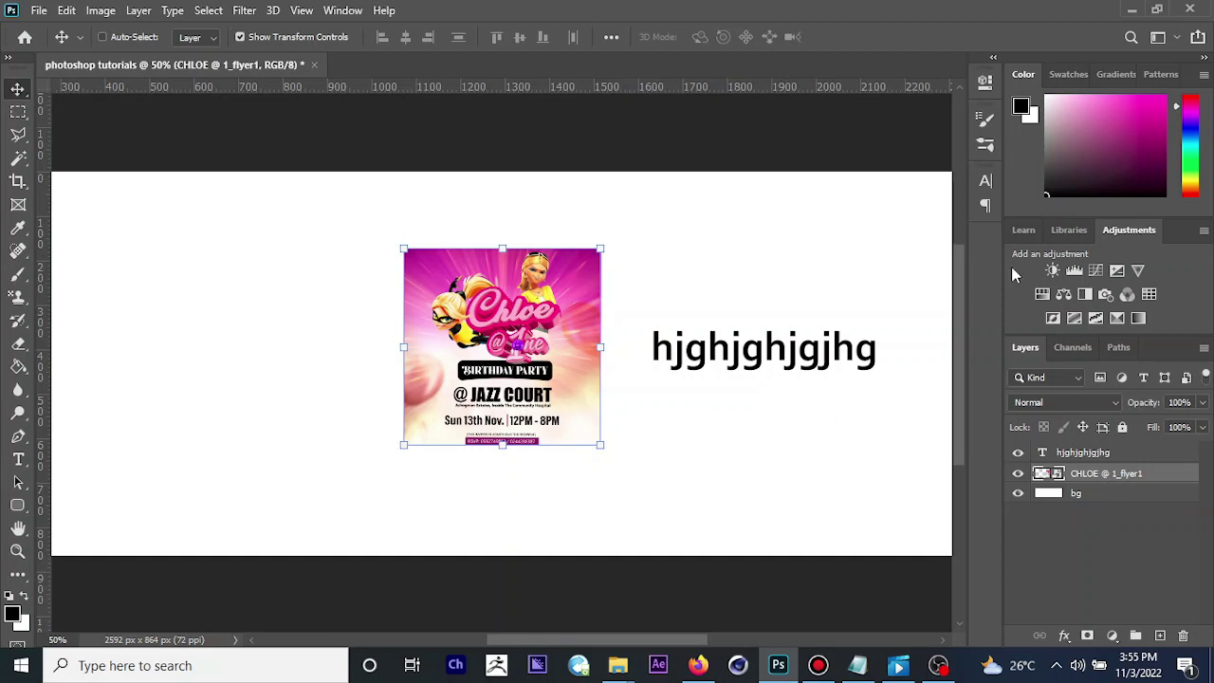
- Try an S-shaped RGB Curves adjustment on the flyer, with the highlight point at input 163, output 207
{"action": "key", "text": "ctrl+m"}
{"action": "left_click_drag", "start_coordinate": [439, 60], "coordinate": [828, 98]}
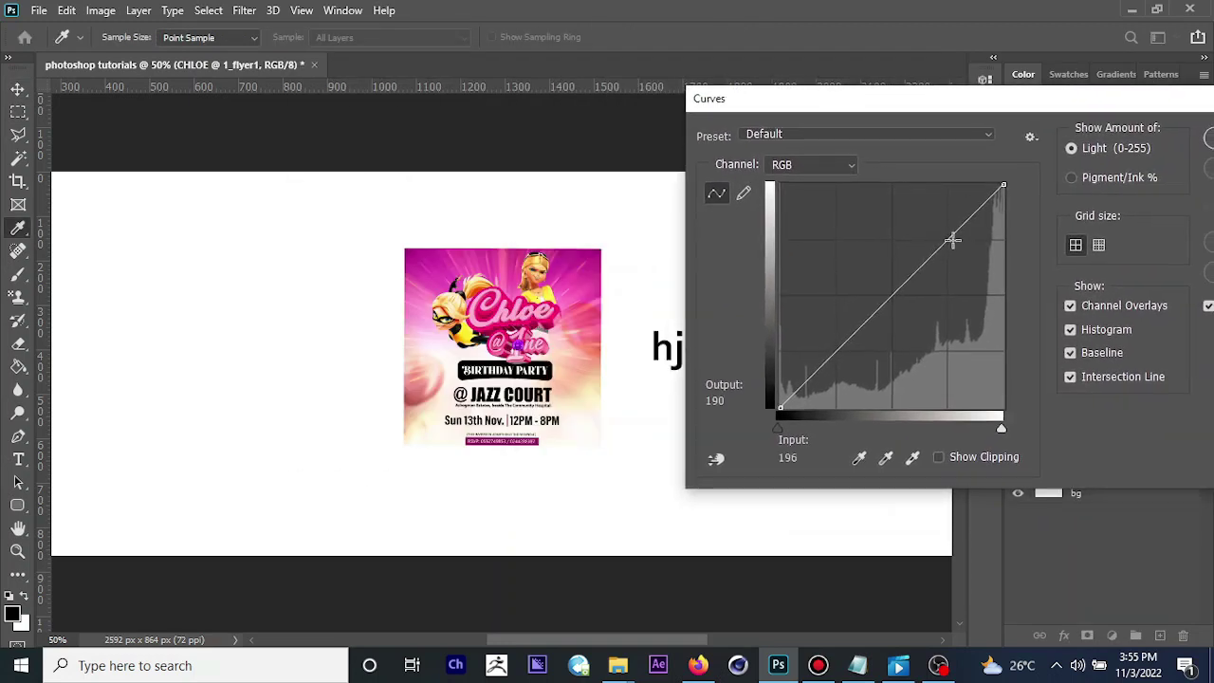
{"action": "left_click_drag", "start_coordinate": [943, 243], "coordinate": [943, 233]}
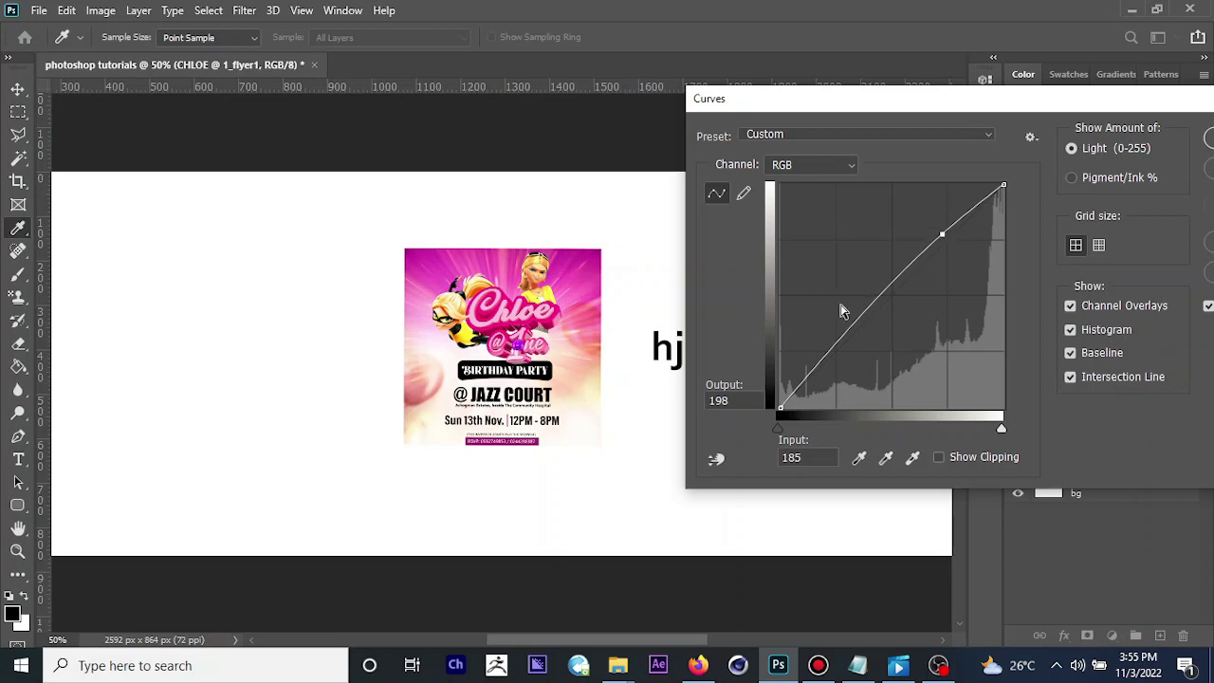
{"action": "left_click", "coordinate": [830, 358]}
{"action": "left_click_drag", "start_coordinate": [830, 358], "coordinate": [830, 370]}
{"action": "left_click", "coordinate": [942, 234]}
{"action": "left_click_drag", "start_coordinate": [941, 235], "coordinate": [923, 225]}
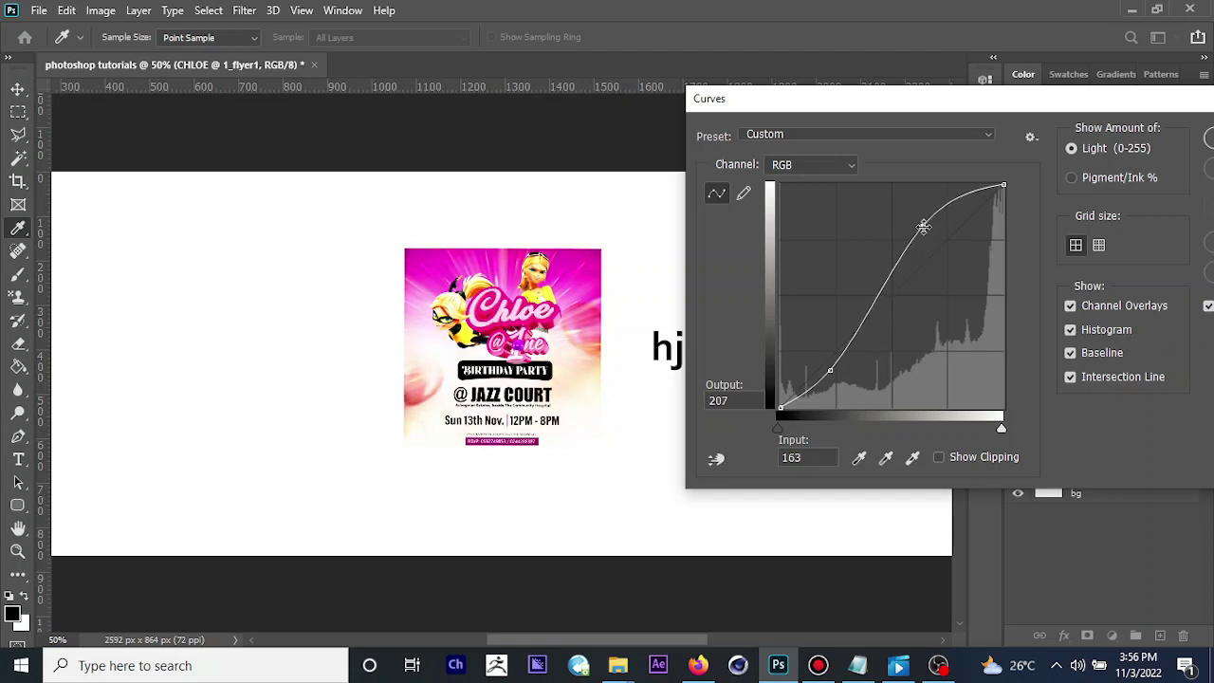
- Raise the curve's shadow point, set the highlight point to input 161, output 212, view the channel options, and discard the Curves adjustment
{"action": "left_click_drag", "start_coordinate": [830, 370], "coordinate": [799, 360]}
{"action": "left_click_drag", "start_coordinate": [923, 226], "coordinate": [921, 222]}
{"action": "left_click_drag", "start_coordinate": [1024, 109], "coordinate": [910, 87]}
{"action": "left_click", "coordinate": [730, 140]}
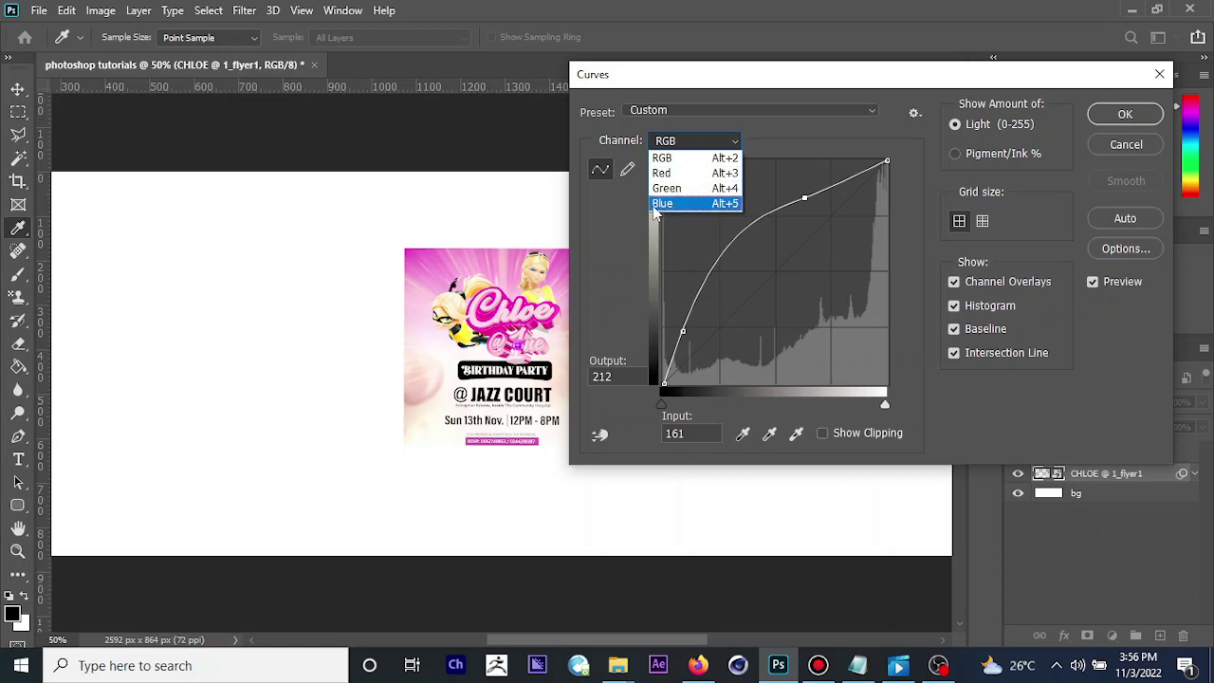
{"action": "left_click", "coordinate": [888, 159]}
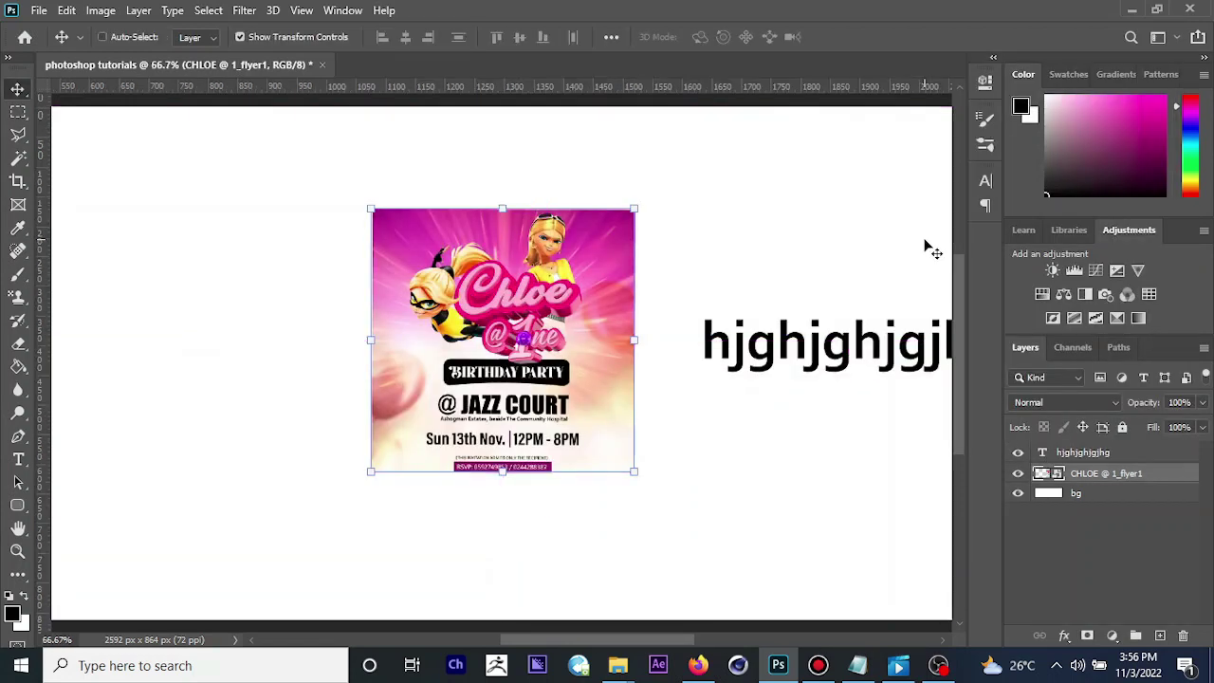
- Try Hue/Saturation on the flyer with Hue -10, Saturation +10 and Lightness -23, and cancel the adjustment
{"action": "key", "text": "ctrl+minus"}
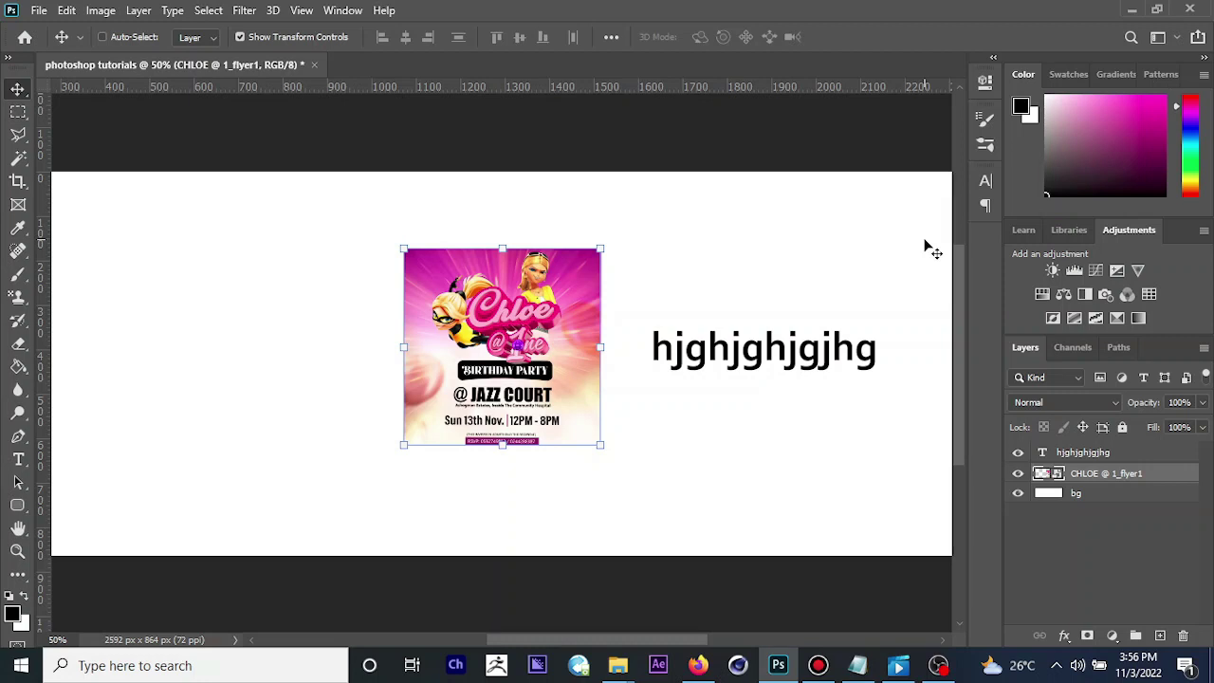
{"action": "key", "text": "ctrl+u"}
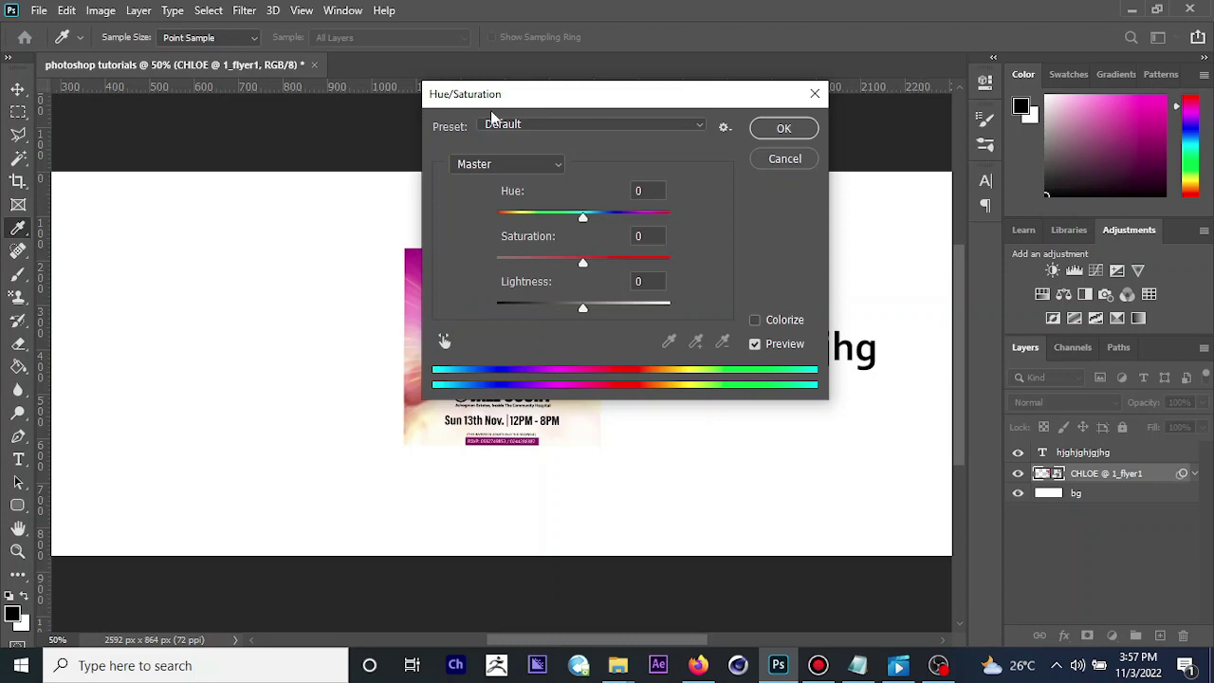
{"action": "left_click_drag", "start_coordinate": [497, 103], "coordinate": [886, 144]}
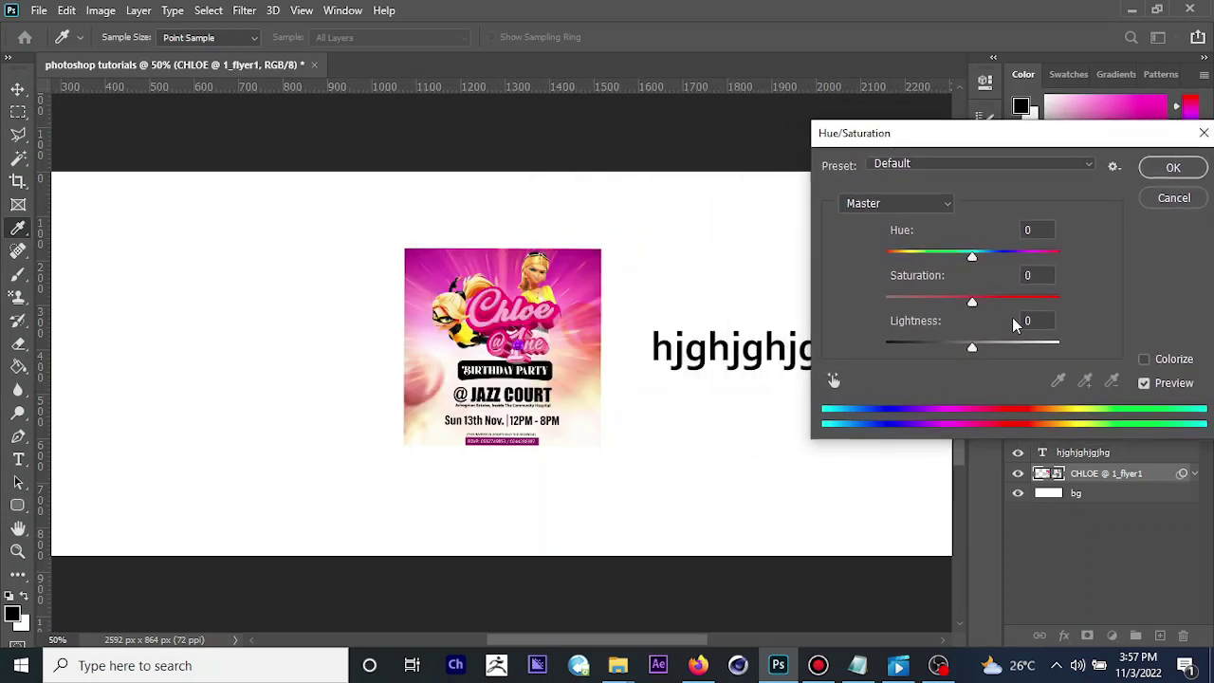
{"action": "left_click_drag", "start_coordinate": [973, 259], "coordinate": [983, 303]}
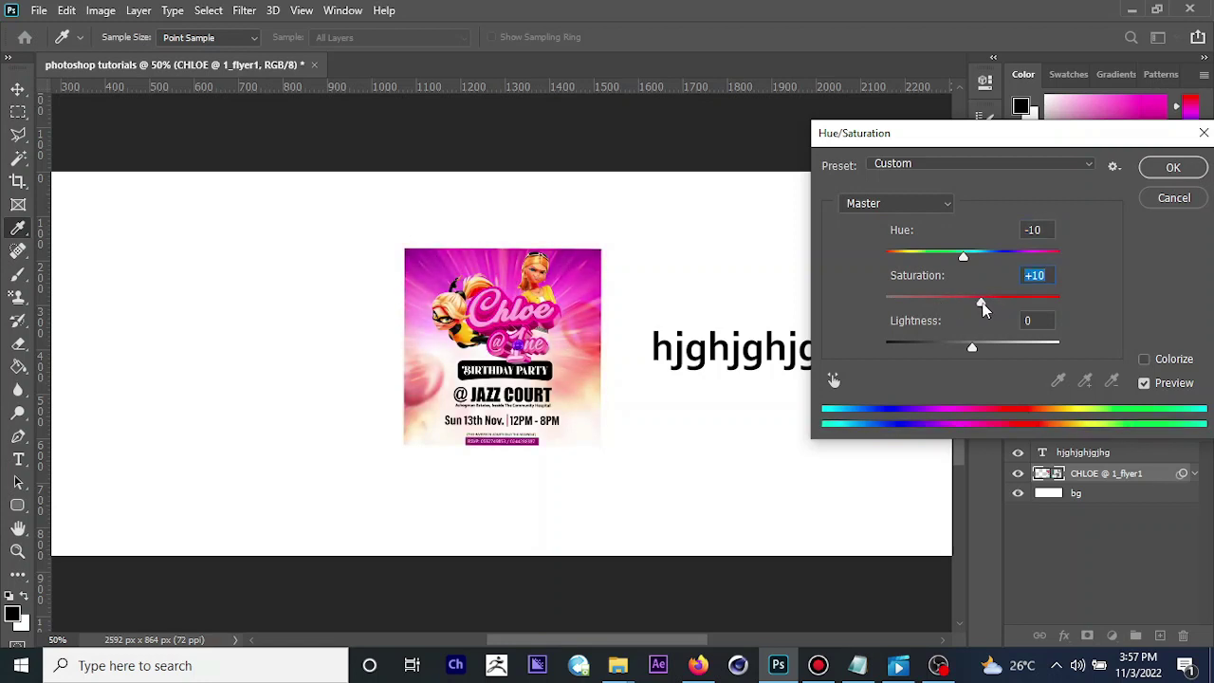
{"action": "mouse_move", "coordinate": [971, 347]}
{"action": "left_mouse_down"}
{"action": "mouse_move", "coordinate": [1004, 358]}
{"action": "mouse_move", "coordinate": [954, 353]}
{"action": "left_mouse_up"}
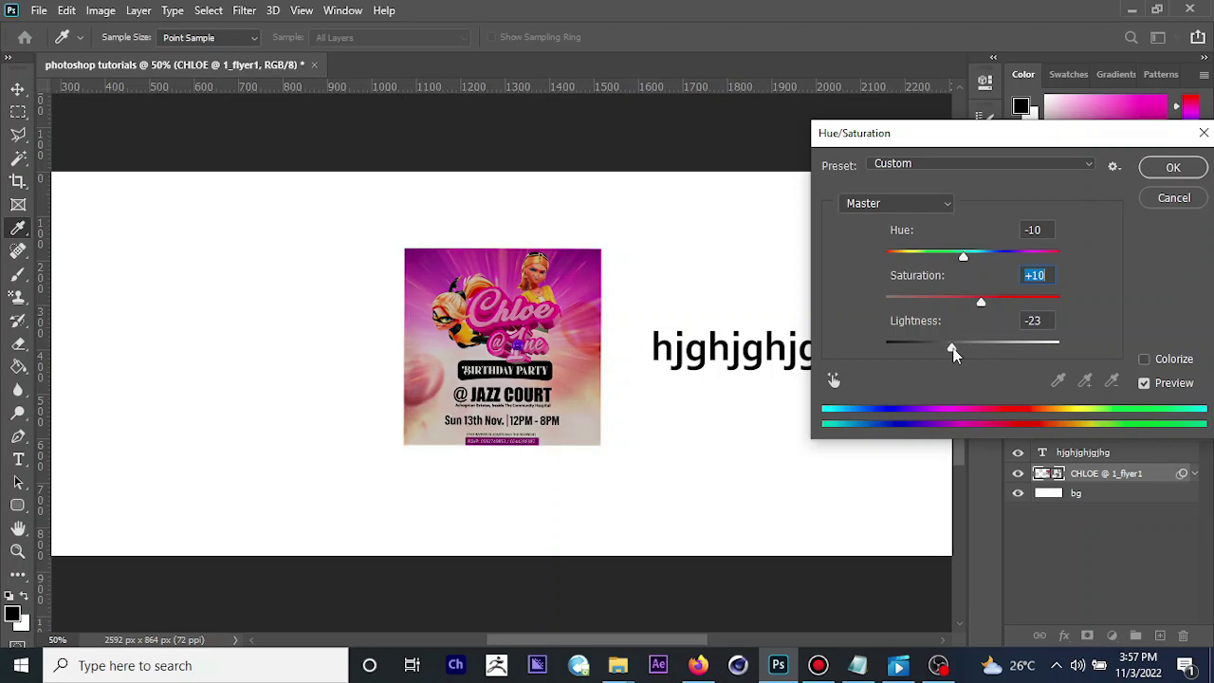
{"action": "left_click", "coordinate": [1173, 198]}
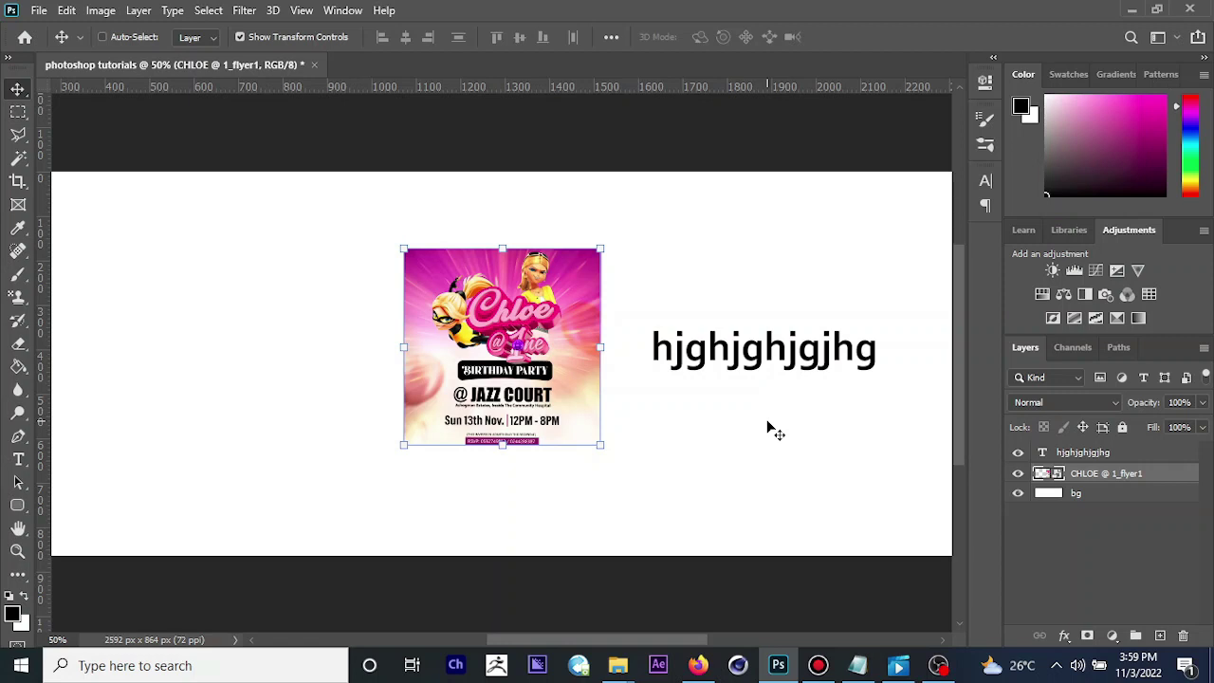
- View the list of layer effects available for the hjghjghjgjhg text layer, and dismiss it
{"action": "left_click", "coordinate": [1097, 459]}
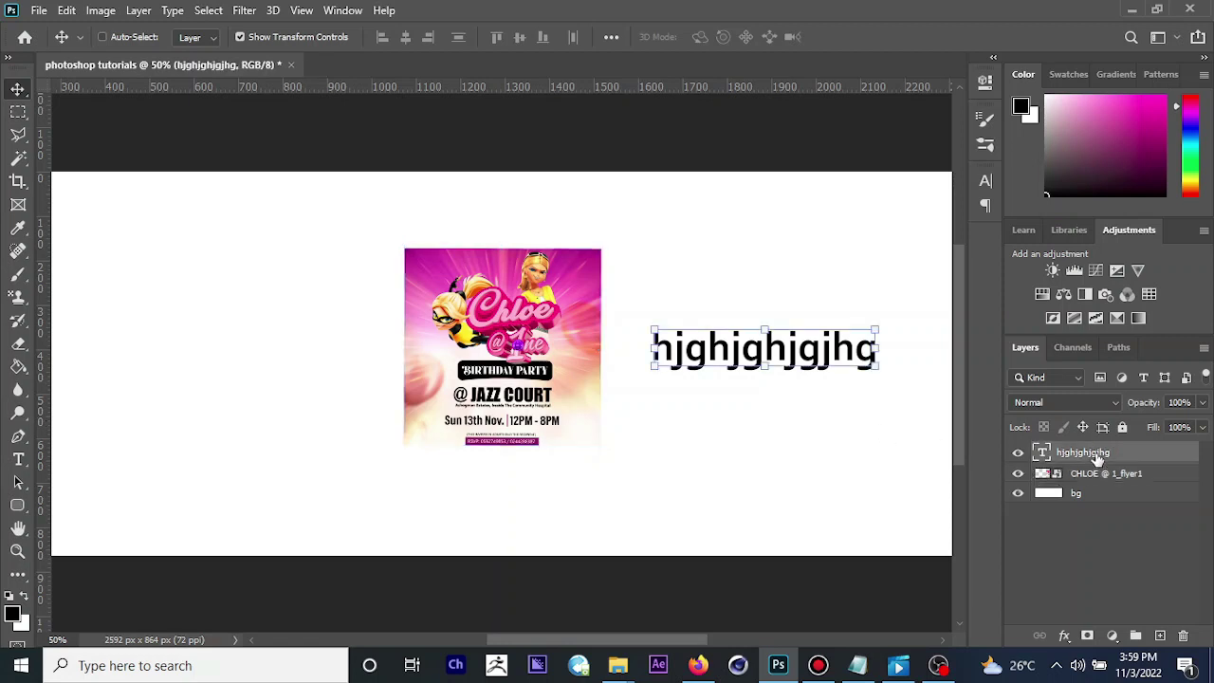
{"action": "left_click", "coordinate": [1065, 637]}
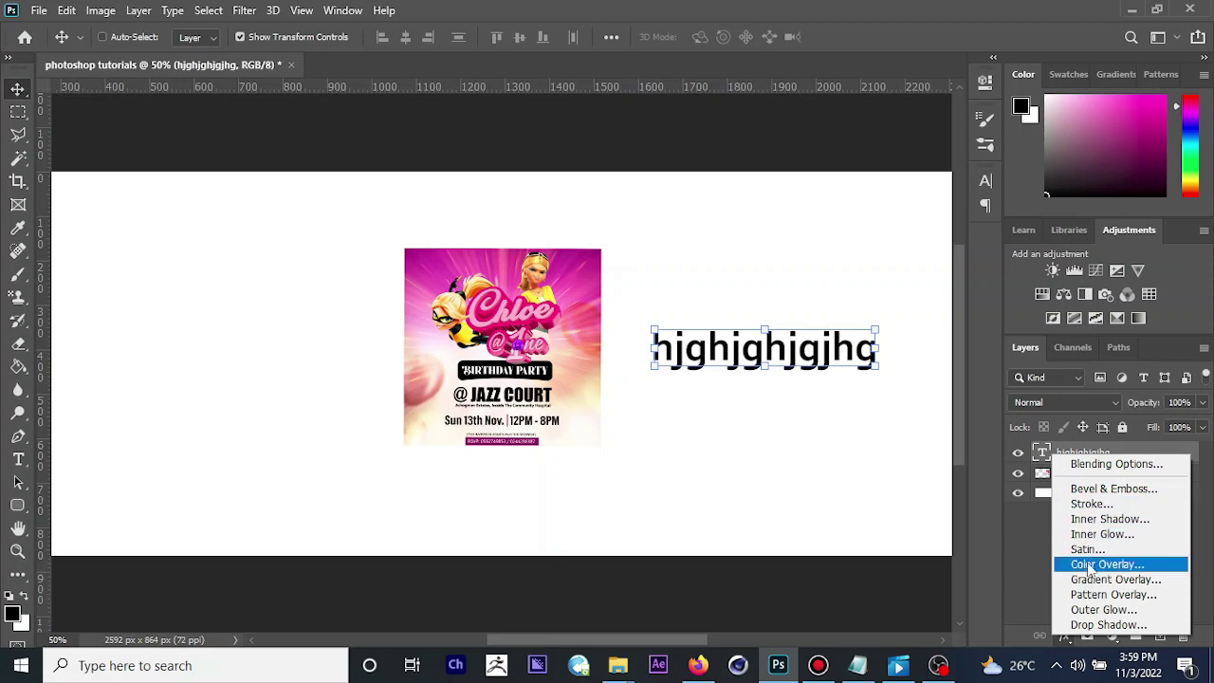
{"action": "left_click", "coordinate": [1011, 548]}
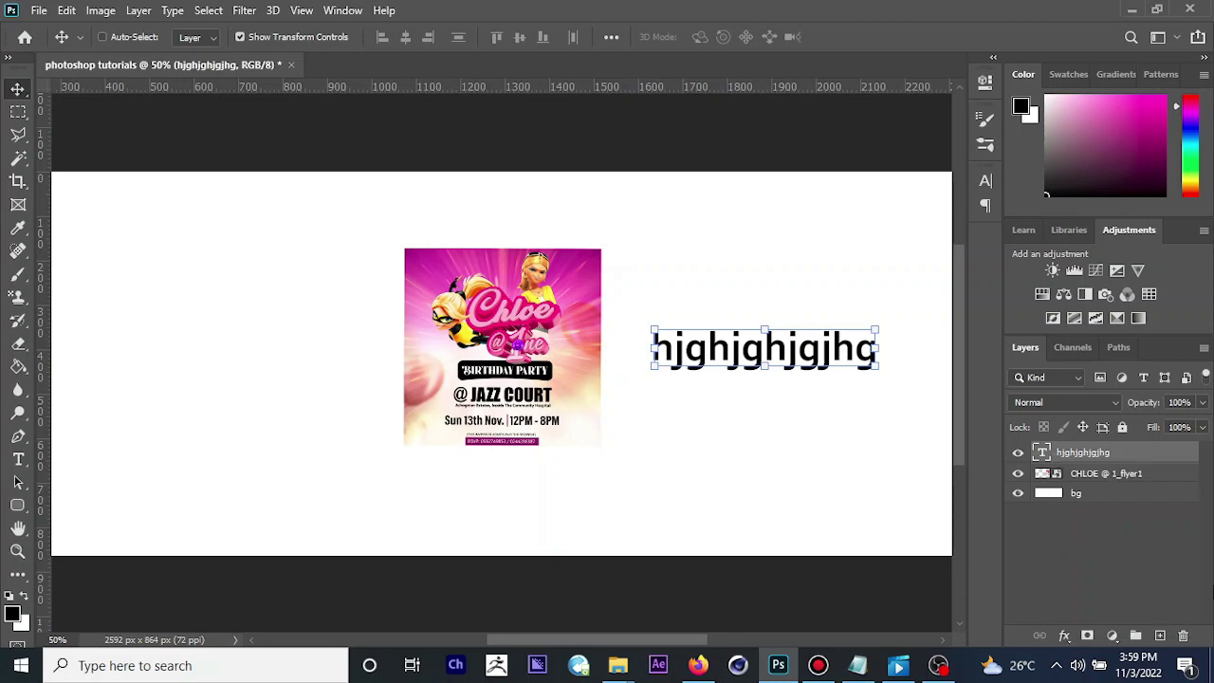
- Open the Layer Style settings of the hjghjghjgjhg text layer and try enabling a Stroke effect
{"action": "double_click", "coordinate": [1135, 454]}
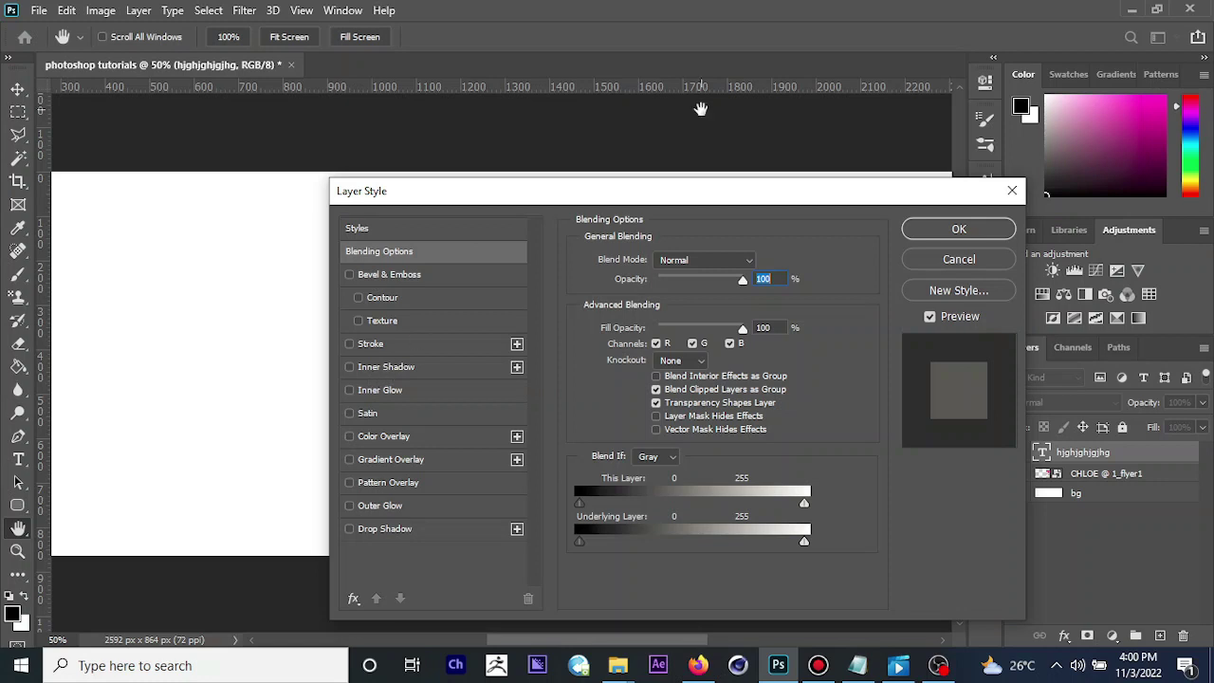
{"action": "left_click_drag", "start_coordinate": [509, 199], "coordinate": [1032, 124]}
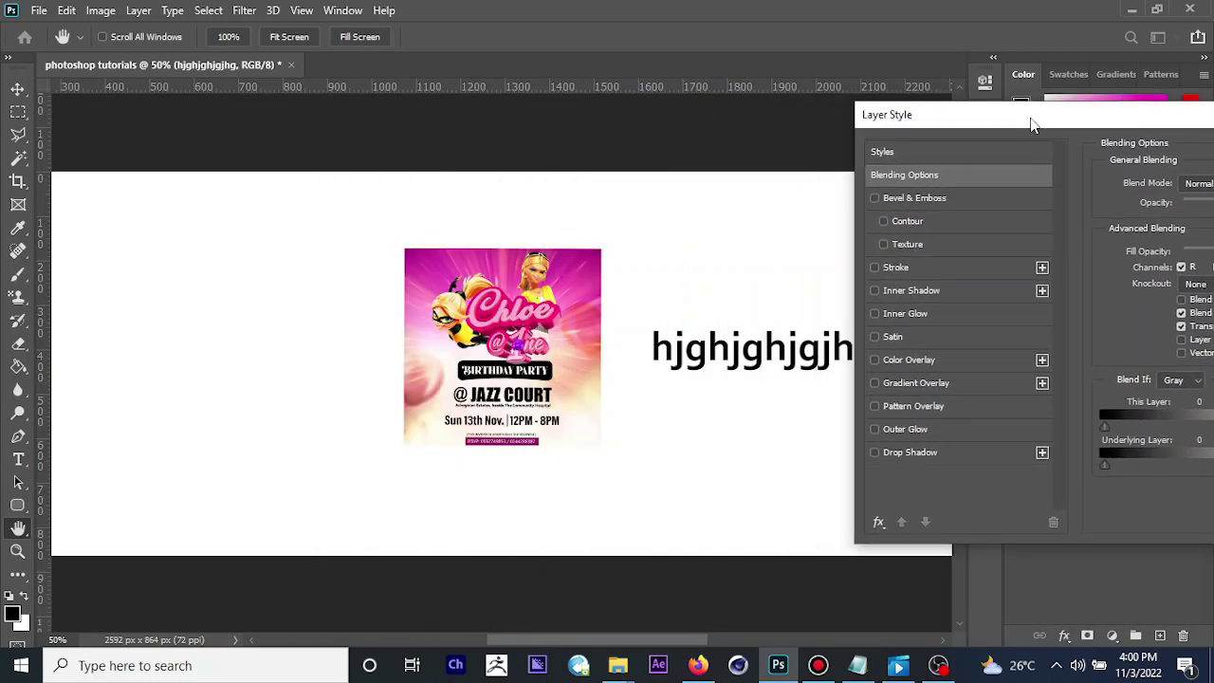
{"action": "left_click", "coordinate": [874, 268]}
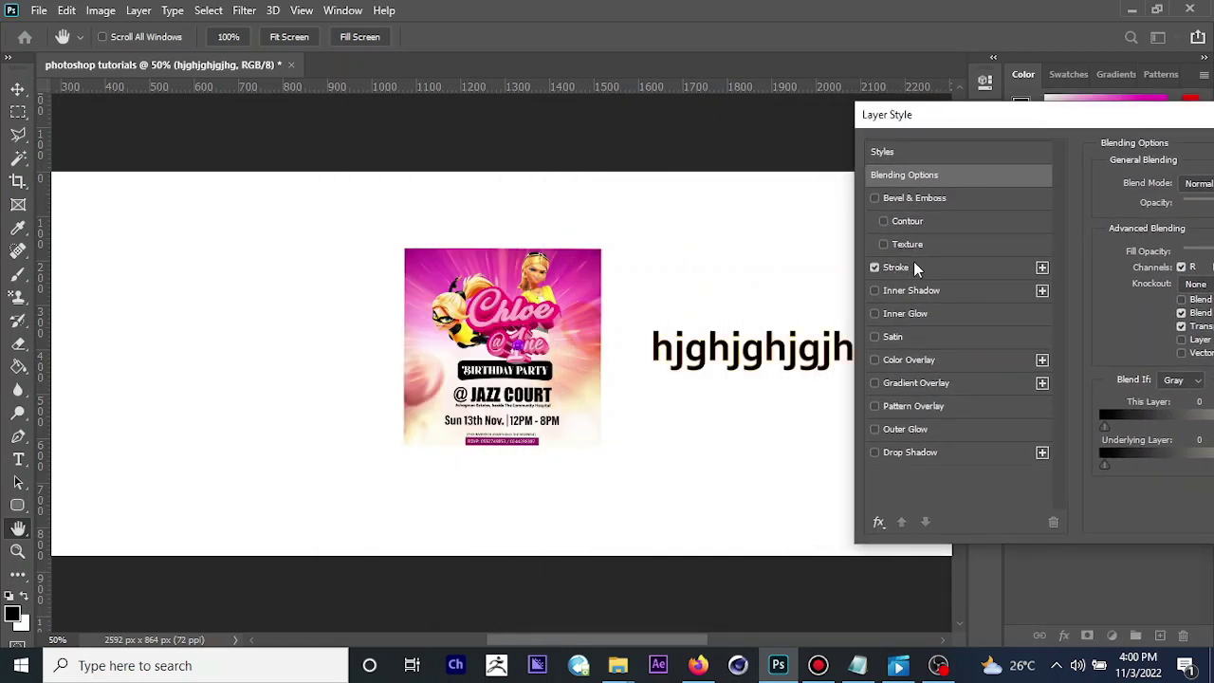
{"action": "left_click_drag", "start_coordinate": [1078, 126], "coordinate": [92, 74]}
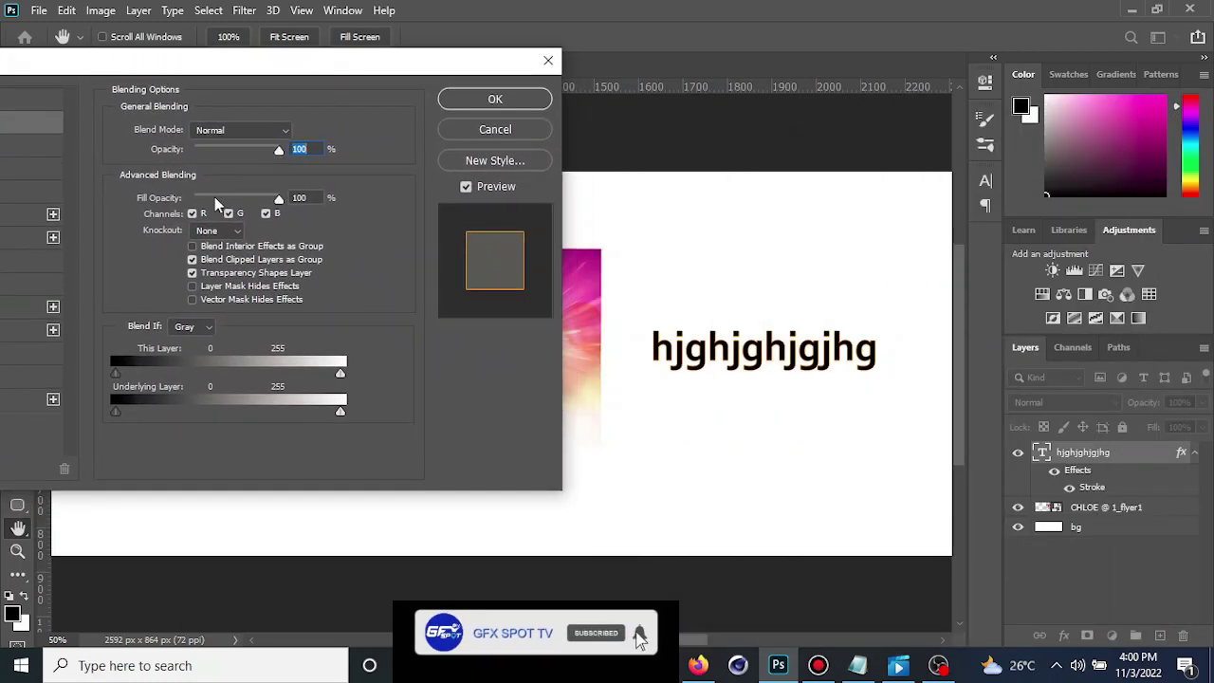
{"action": "mouse_move", "coordinate": [172, 76]}
{"action": "left_mouse_down"}
{"action": "mouse_move", "coordinate": [290, 54]}
{"action": "mouse_move", "coordinate": [340, 59]}
{"action": "left_mouse_up"}
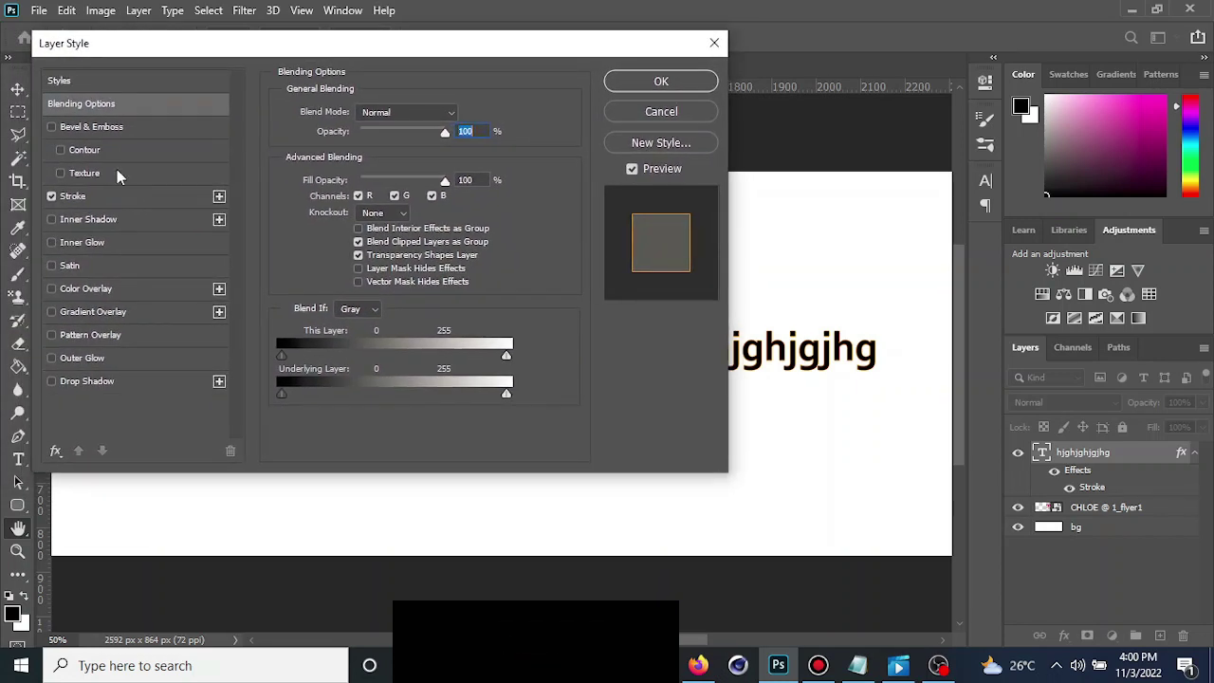
- Try a stroke size of 9 px and a stroke opacity of 97% on the text layer
{"action": "left_click", "coordinate": [74, 197]}
{"action": "mouse_move", "coordinate": [450, 60]}
{"action": "left_mouse_down"}
{"action": "mouse_move", "coordinate": [282, 87]}
{"action": "mouse_move", "coordinate": [150, 162]}
{"action": "left_mouse_up"}
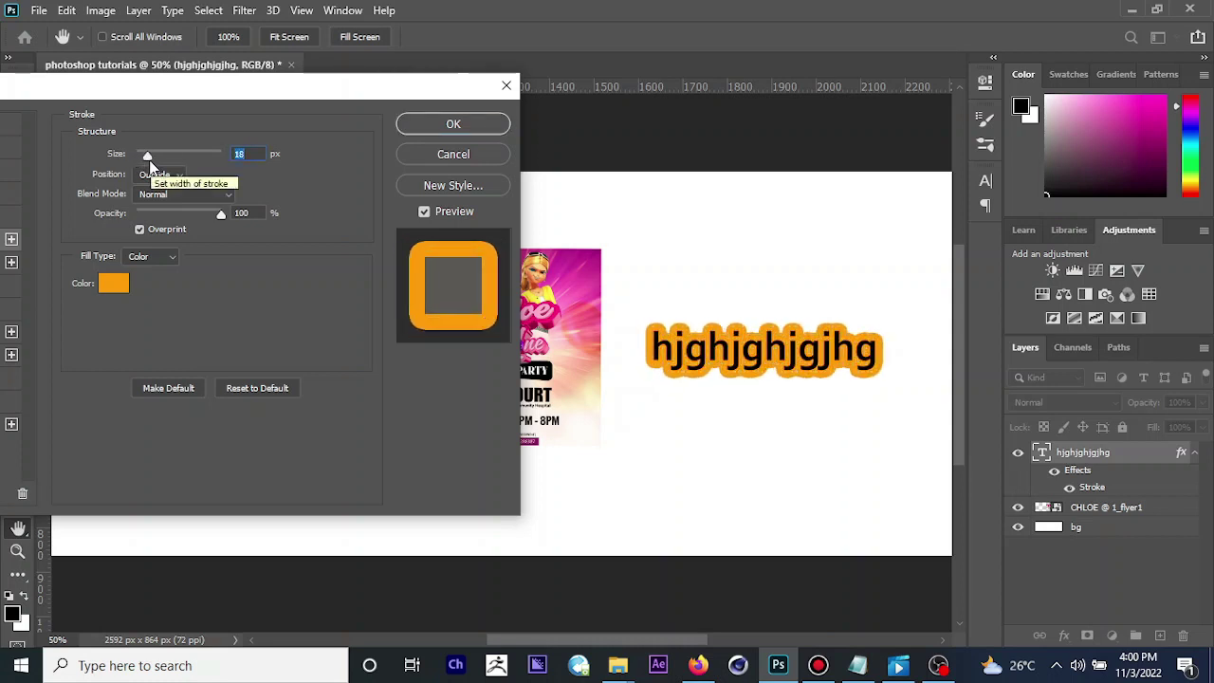
{"action": "left_click_drag", "start_coordinate": [145, 161], "coordinate": [145, 160]}
{"action": "left_click_drag", "start_coordinate": [138, 95], "coordinate": [231, 102]}
{"action": "left_click", "coordinate": [314, 225]}
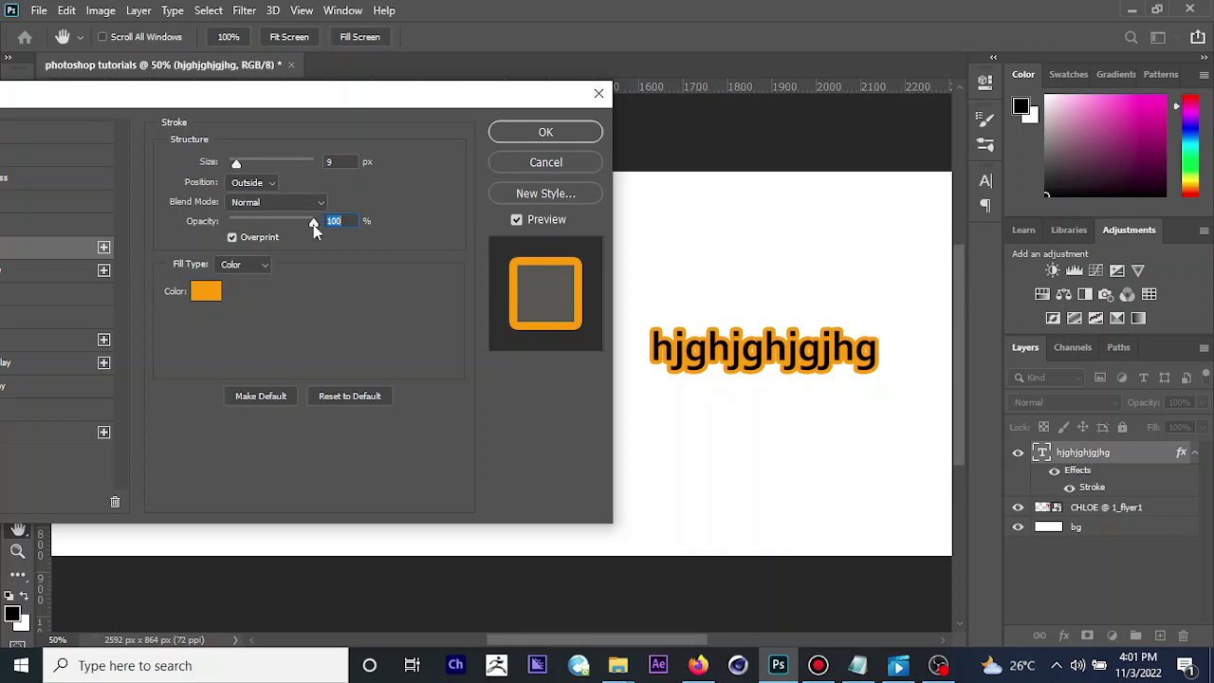
{"action": "mouse_move", "coordinate": [310, 226]}
{"action": "left_mouse_down"}
{"action": "mouse_move", "coordinate": [257, 228]}
{"action": "mouse_move", "coordinate": [308, 226]}
{"action": "left_mouse_up"}
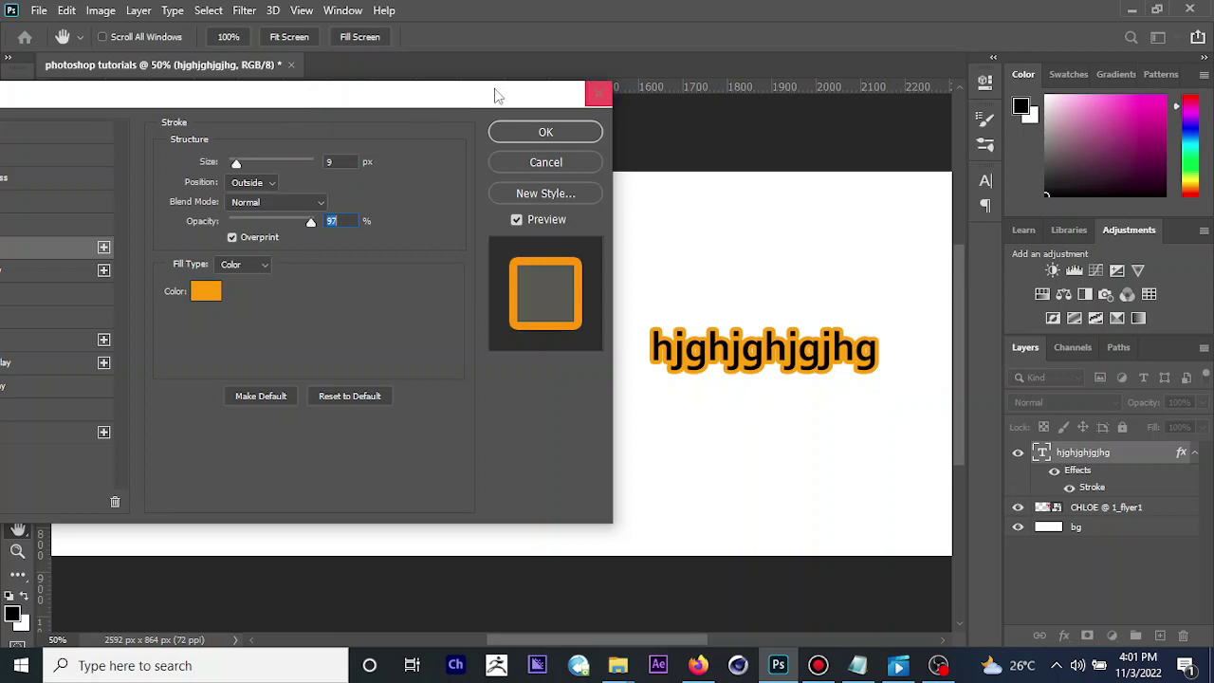
{"action": "left_click_drag", "start_coordinate": [360, 102], "coordinate": [752, 129]}
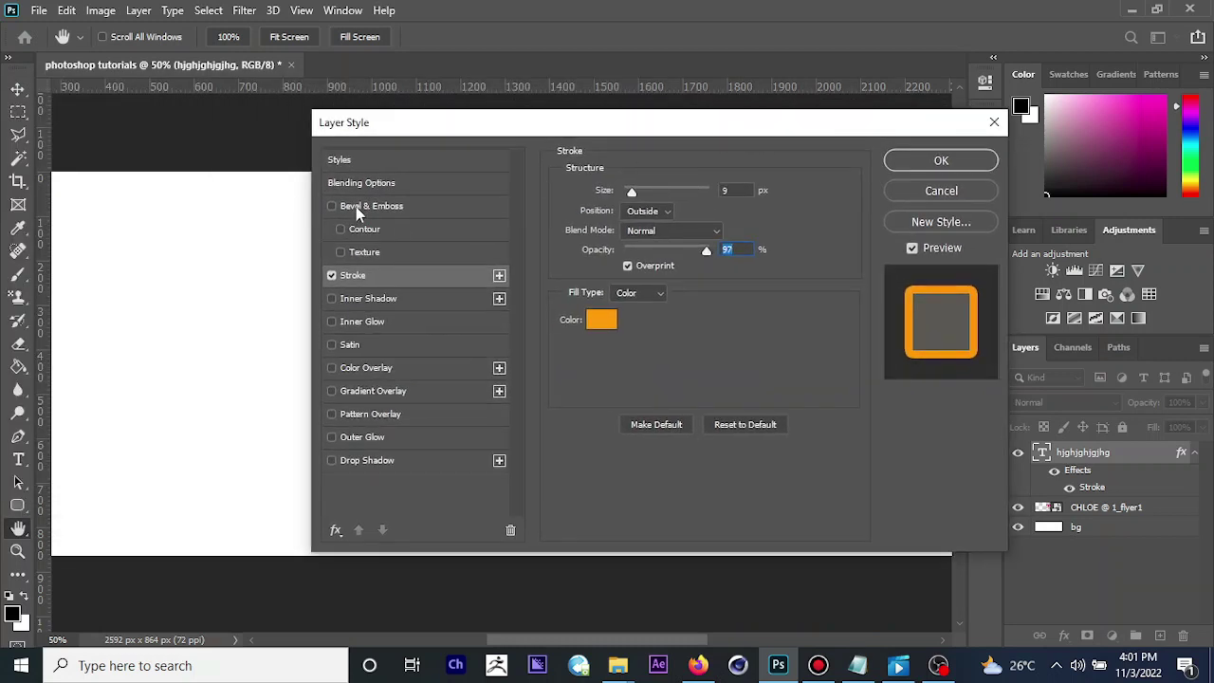
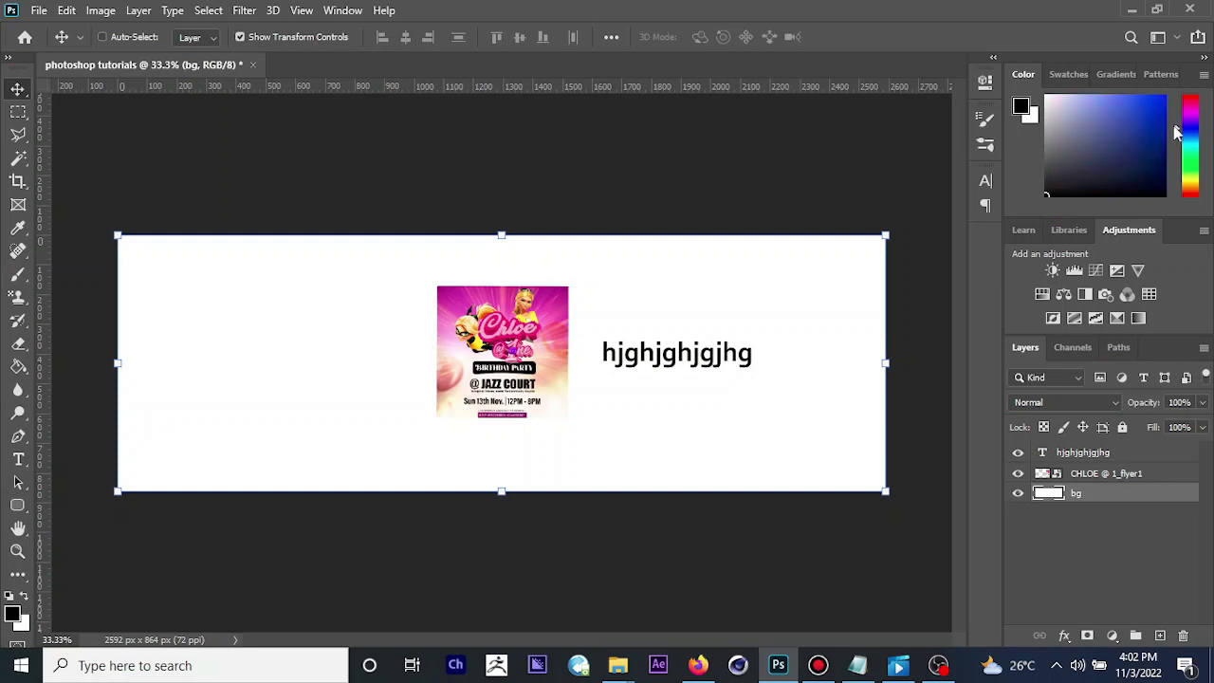
- Choose a vivid purple foreground color and fill the bg layer with it
{"action": "left_click", "coordinate": [1125, 158]}
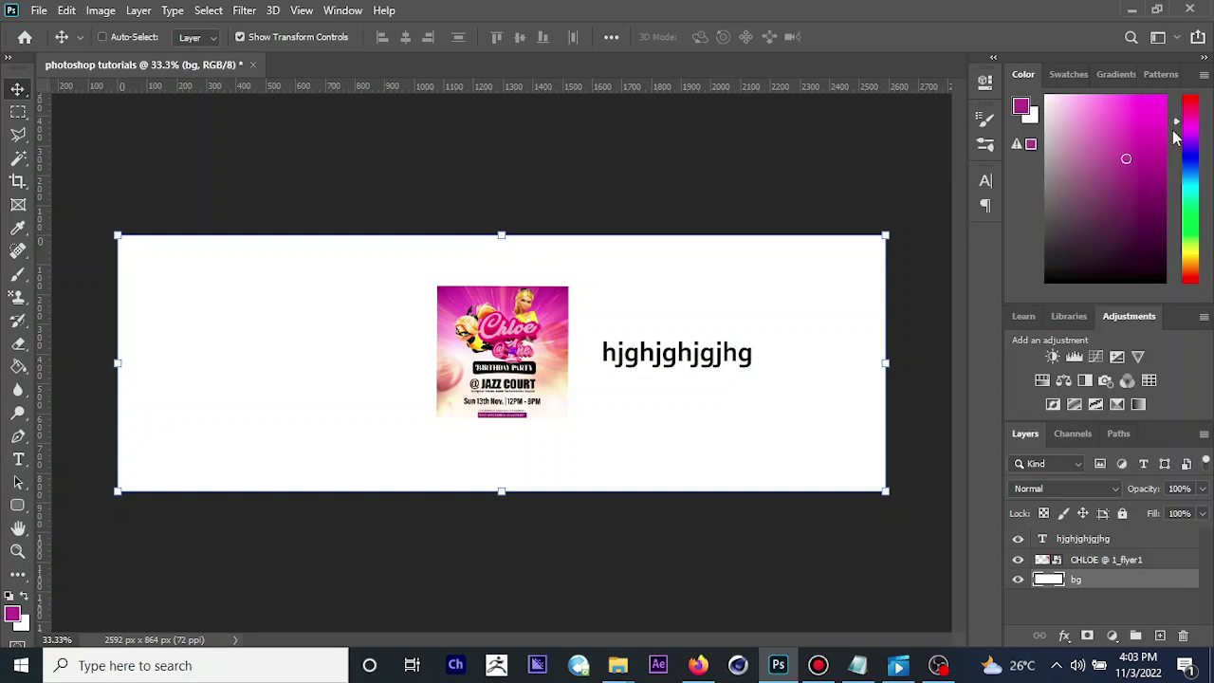
{"action": "left_click_drag", "start_coordinate": [1178, 140], "coordinate": [1179, 147]}
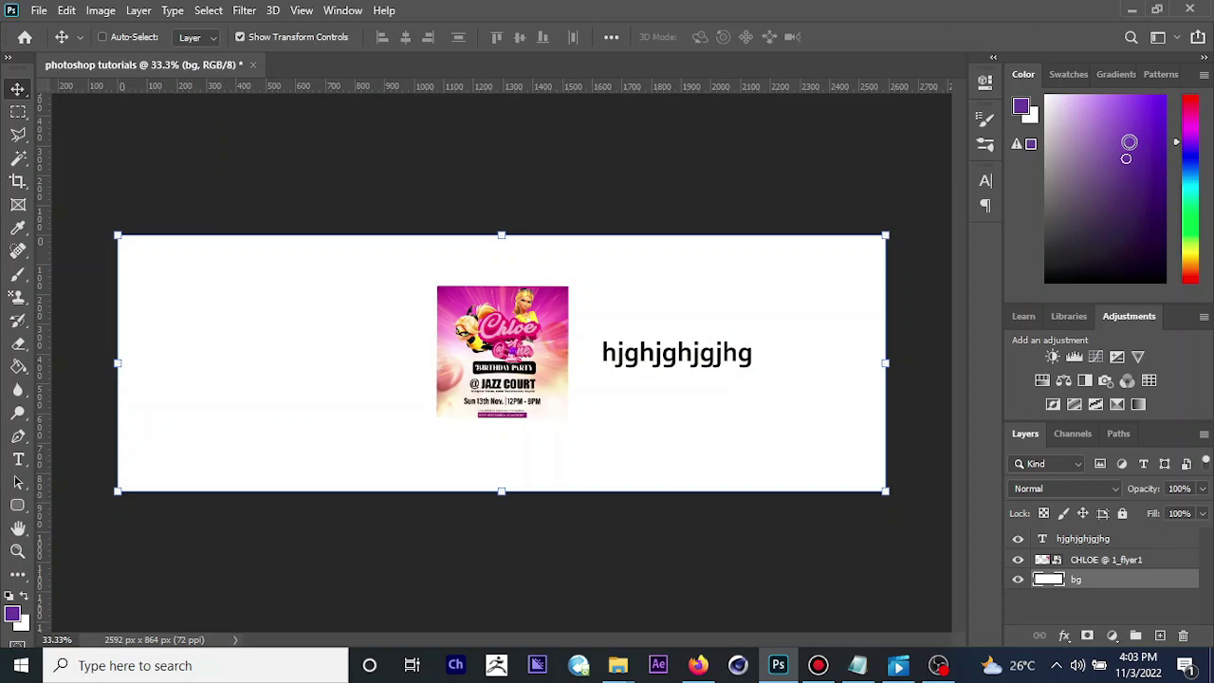
{"action": "left_click", "coordinate": [1138, 130]}
{"action": "key", "text": "alt+BackSpace"}
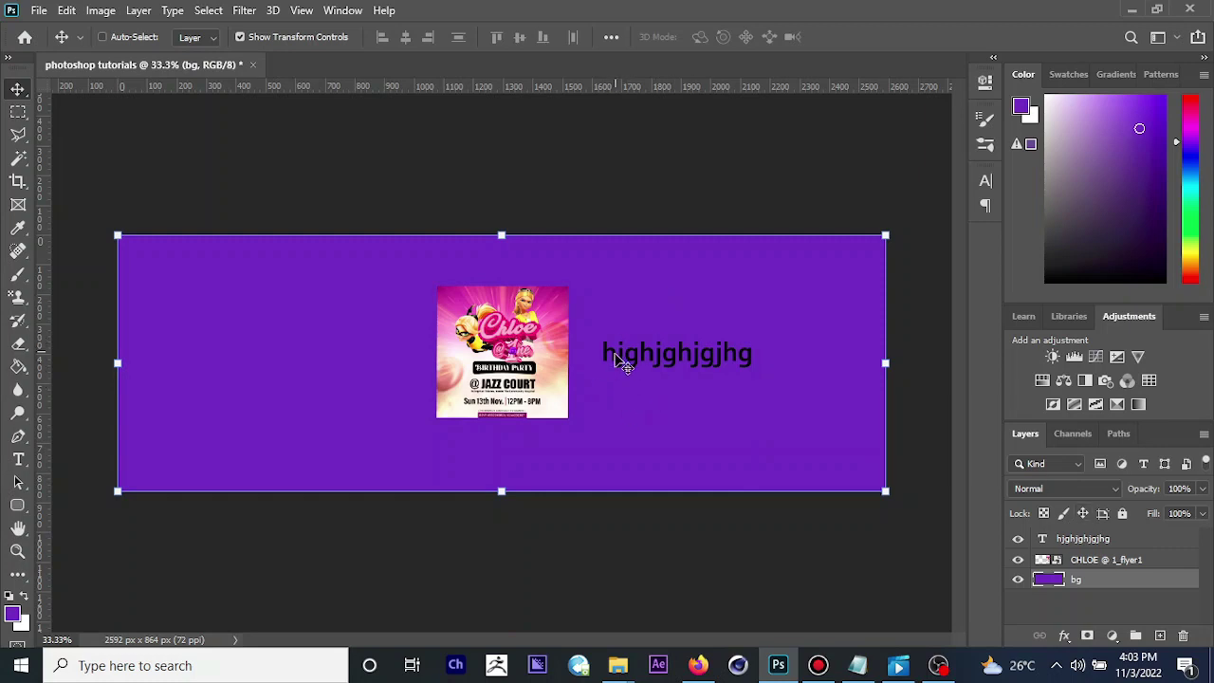
- Set the foreground color to white and fill the hjghjghjgjhg text layer with it
{"action": "left_click", "coordinate": [1081, 541]}
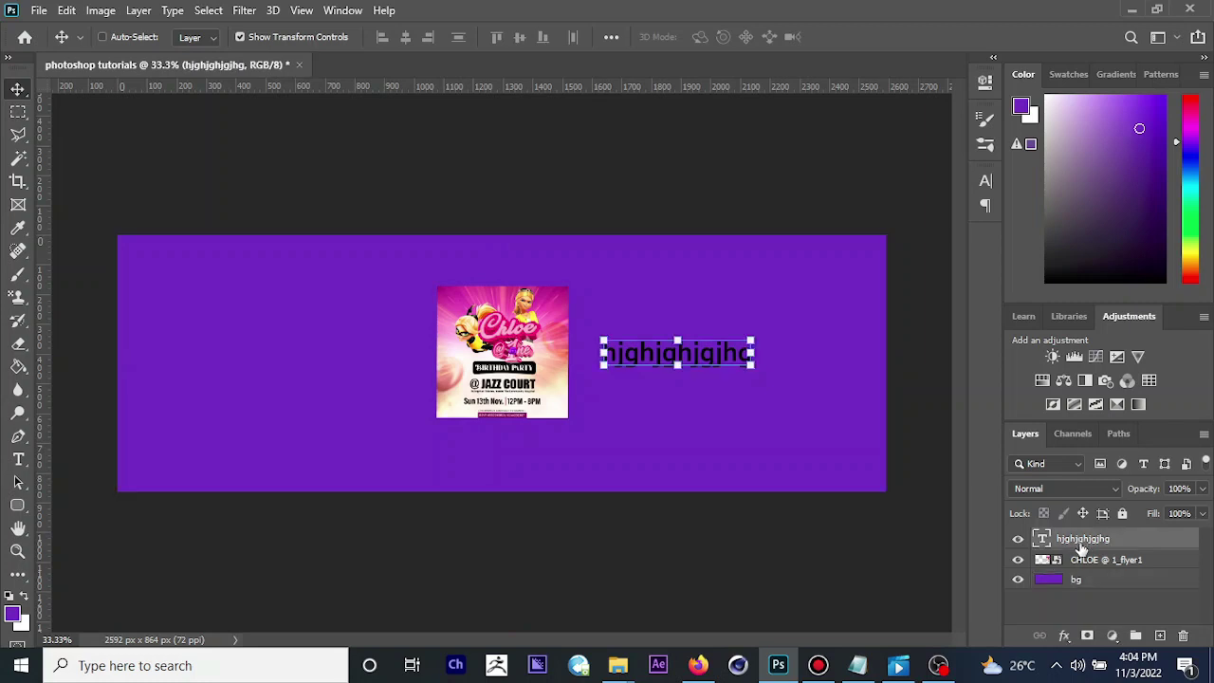
{"action": "left_click", "coordinate": [1075, 139]}
{"action": "left_click_drag", "start_coordinate": [1075, 140], "coordinate": [1047, 99]}
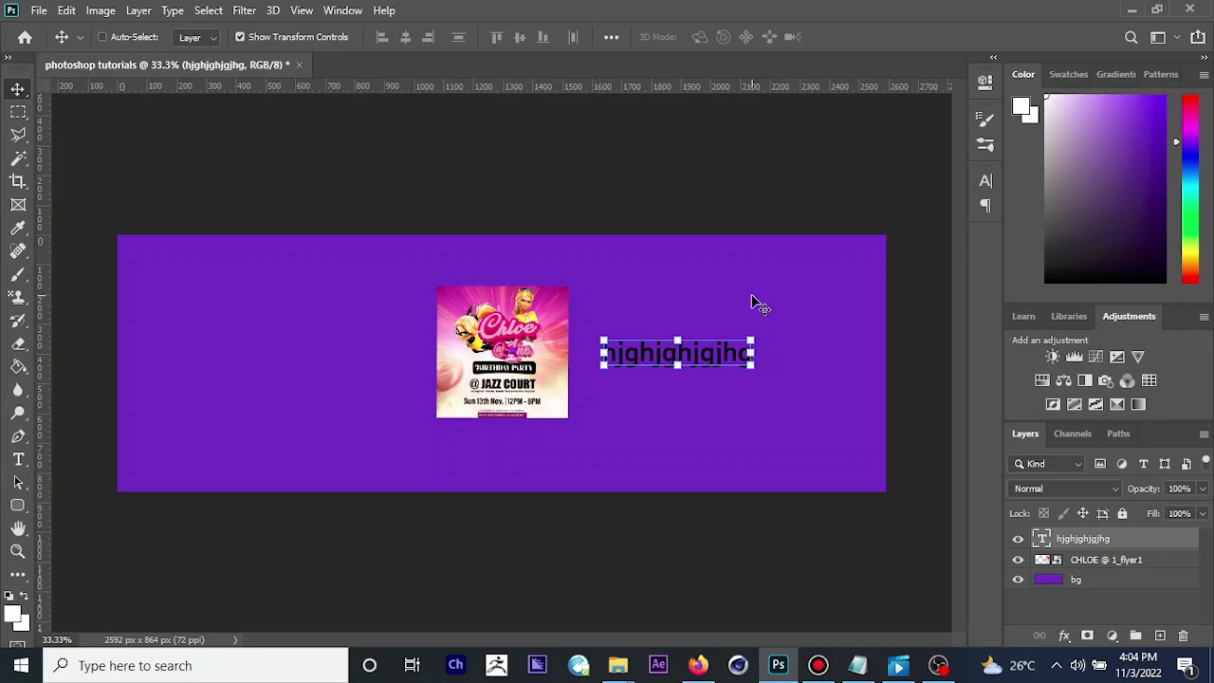
{"action": "key", "text": "alt+BackSpace"}
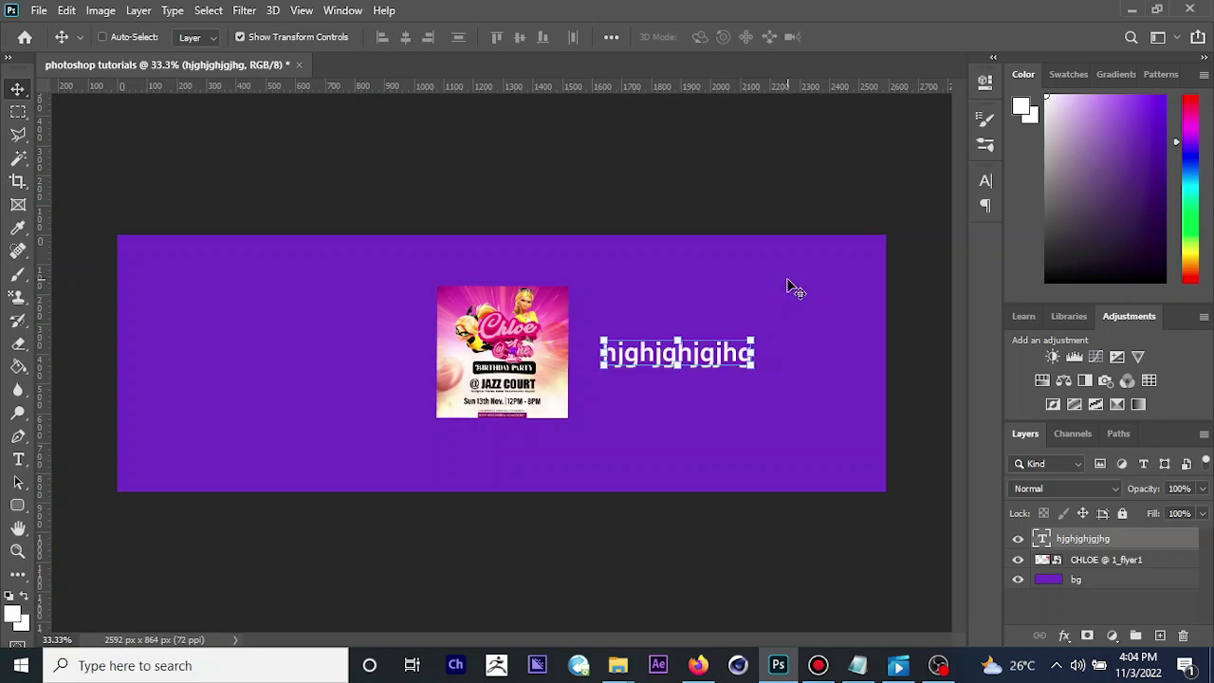